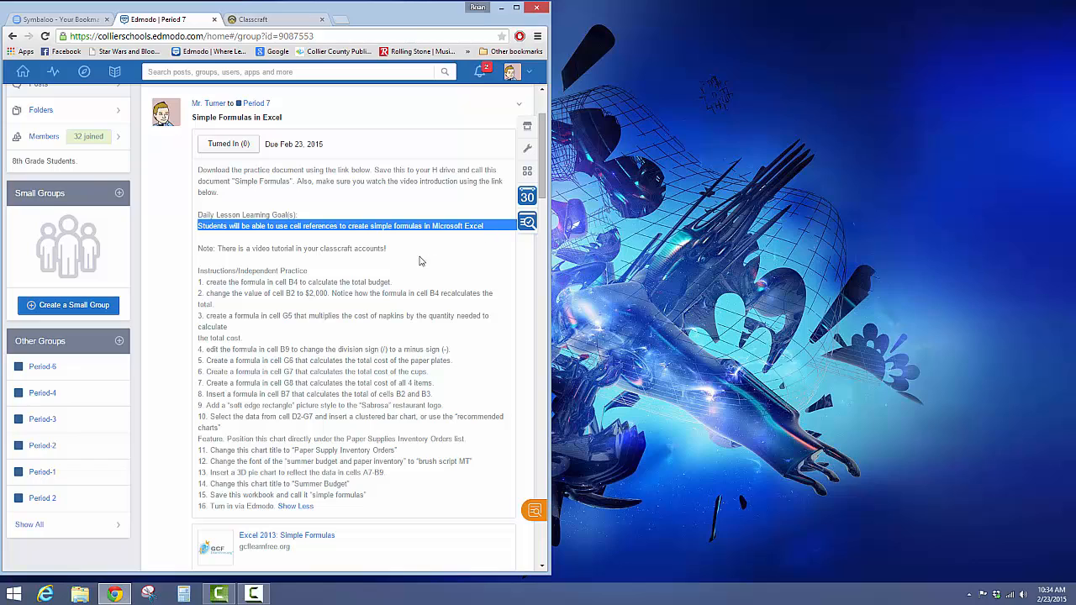
# Step: Download the practice workbook from the assignment's linked Excel 2013: Simple Formulas lesson and enable it for editing in Excel
pyautogui.moveTo(386, 248); pyautogui.dragTo(216, 247)
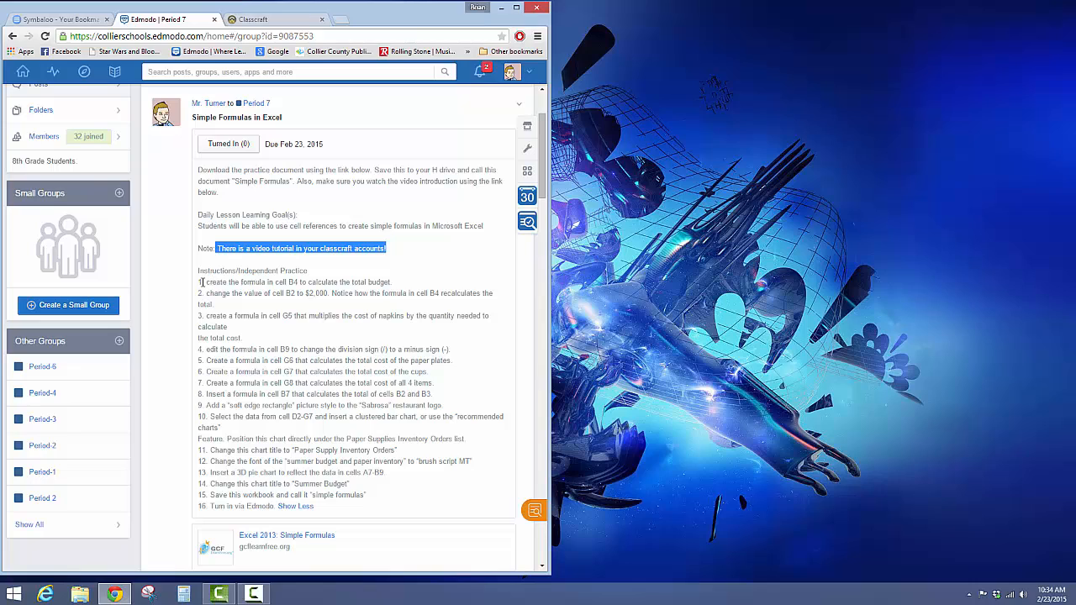
pyautogui.moveTo(203, 282); pyautogui.dragTo(395, 281)
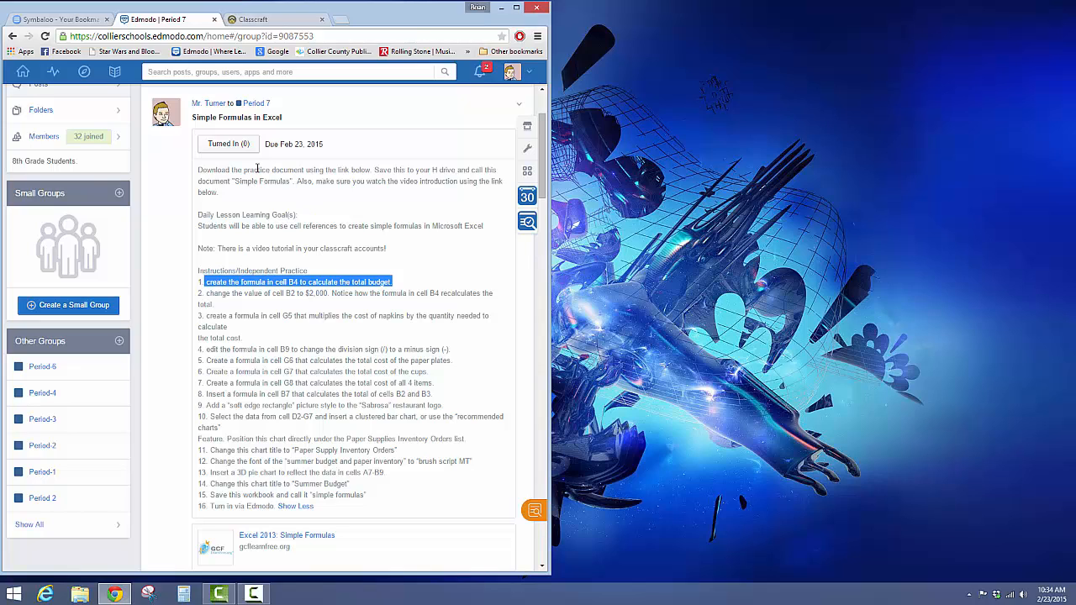
pyautogui.moveTo(257, 169); pyautogui.dragTo(345, 170)
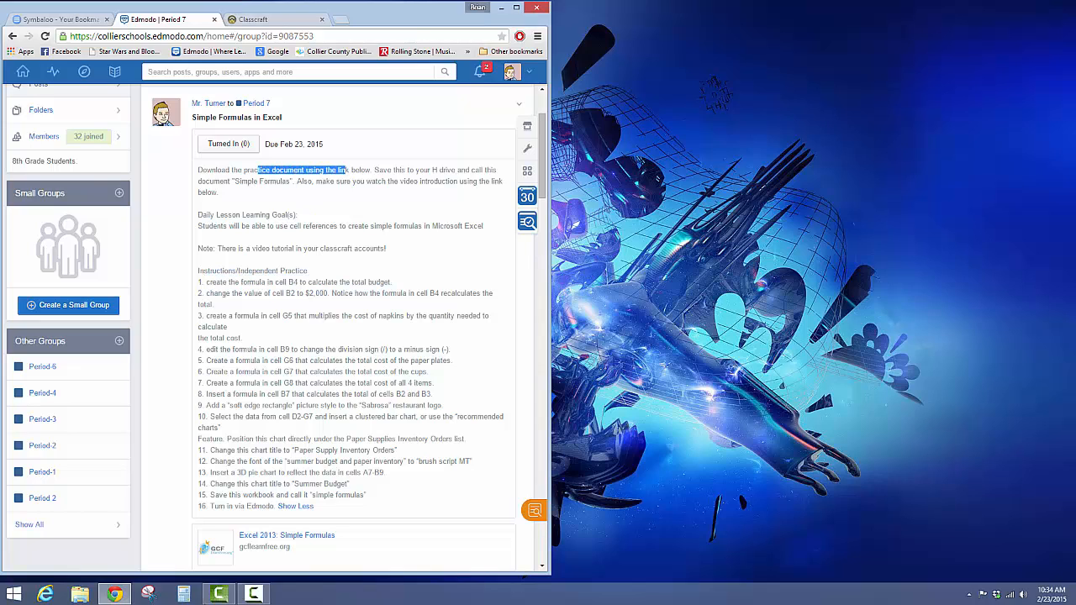
pyautogui.click(269, 535)
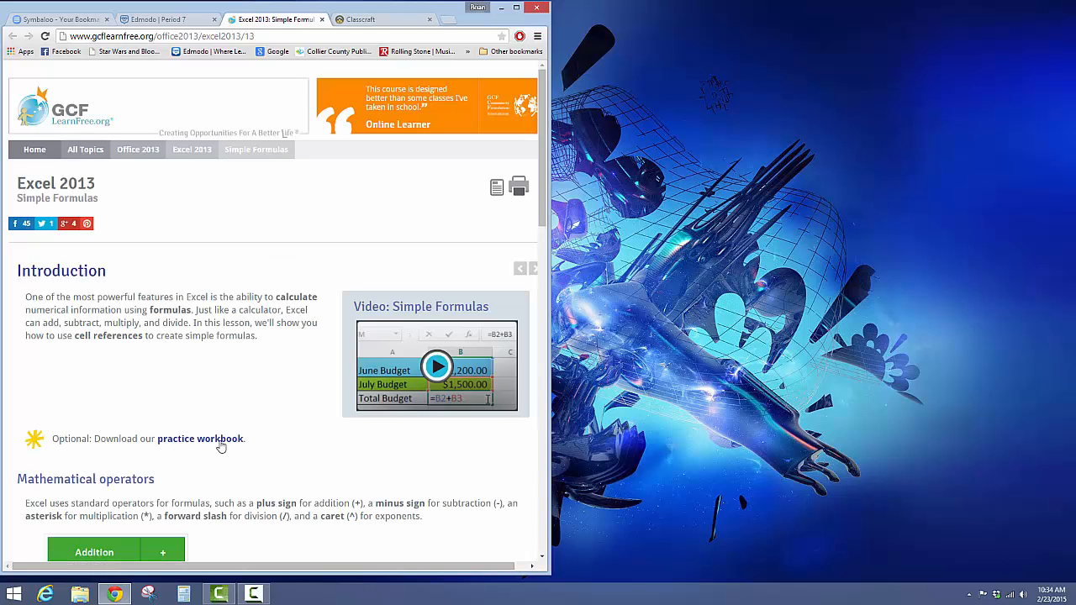
pyautogui.click(237, 444)
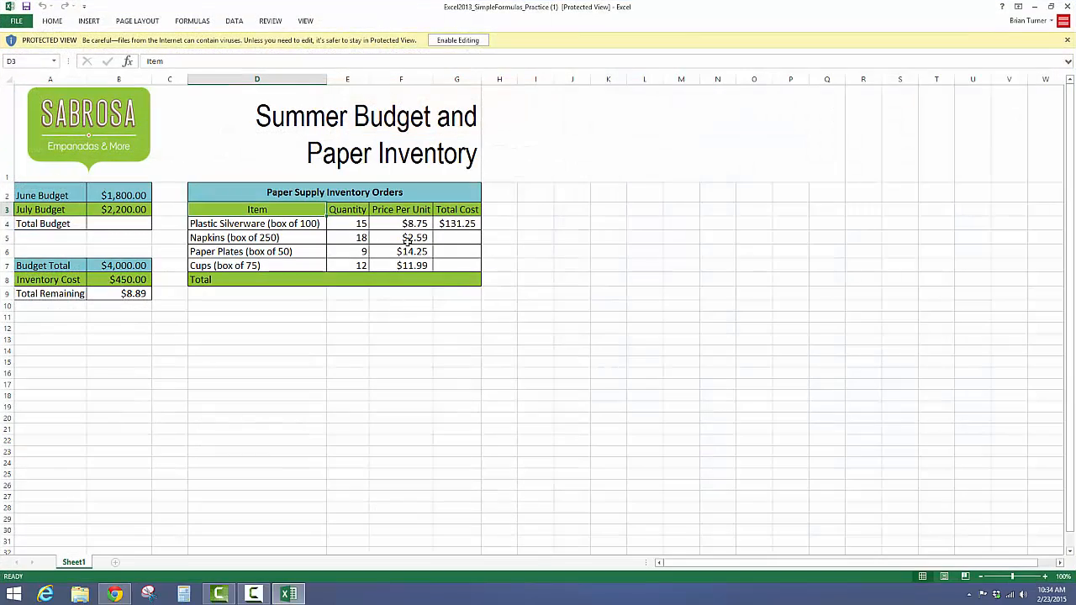
pyautogui.click(448, 40)
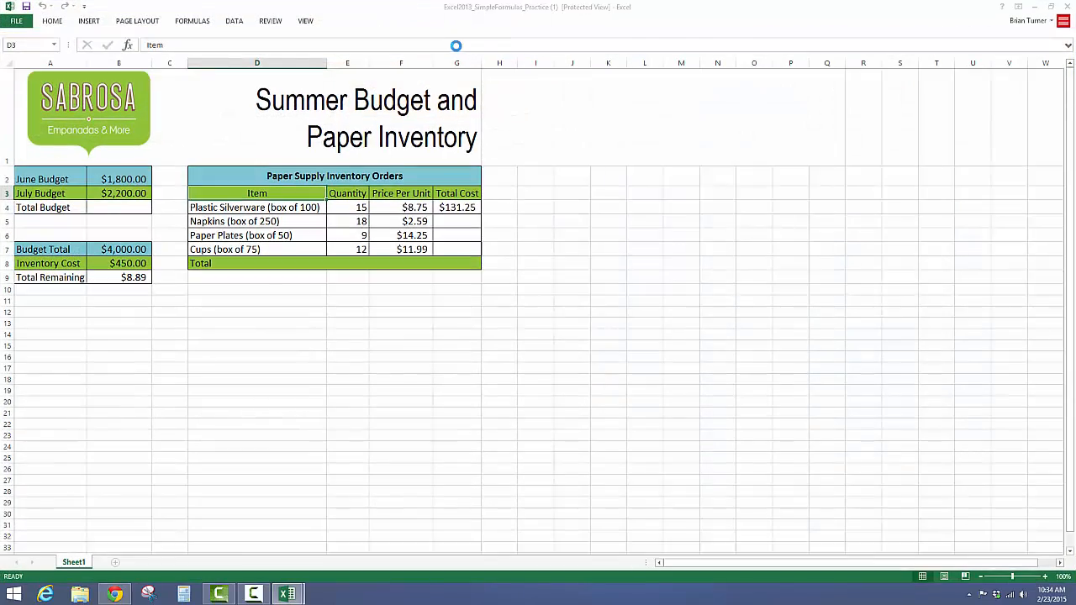
# Step: Arrange the practice workbook beside the browser, with the Edmodo assignment showing in a narrower browser window
pyautogui.click(1050, 6)
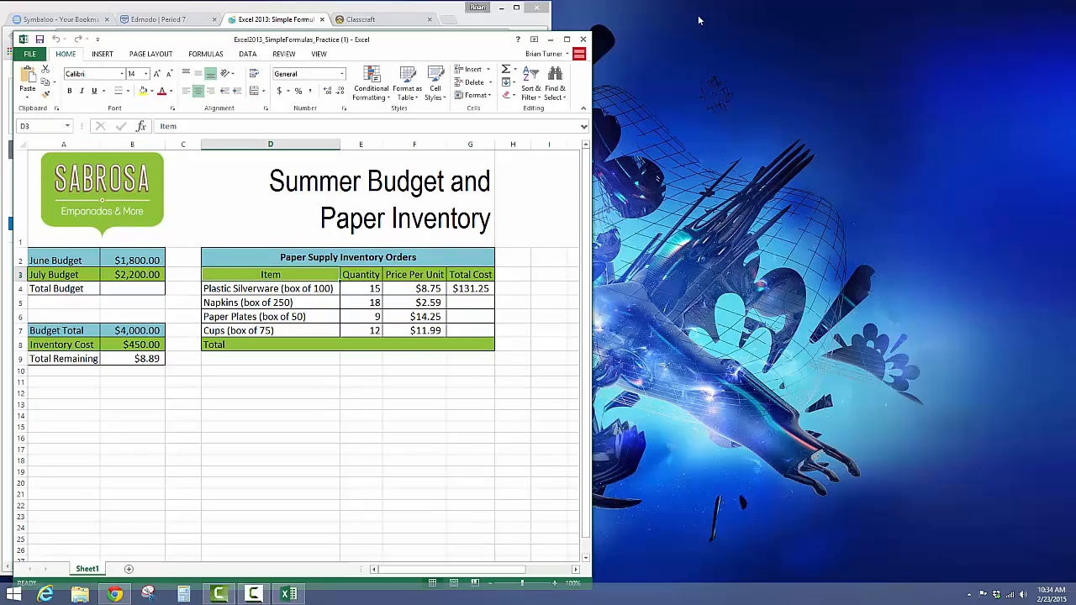
pyautogui.moveTo(411, 46); pyautogui.dragTo(906, 24)
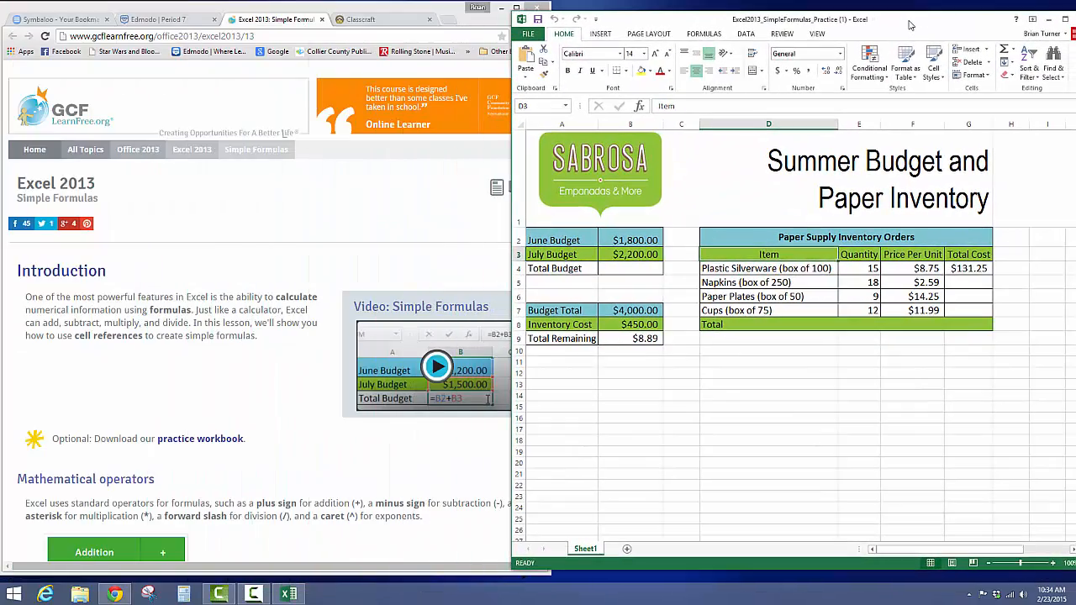
pyautogui.click(530, 34)
pyautogui.click(534, 32)
pyautogui.click(181, 19)
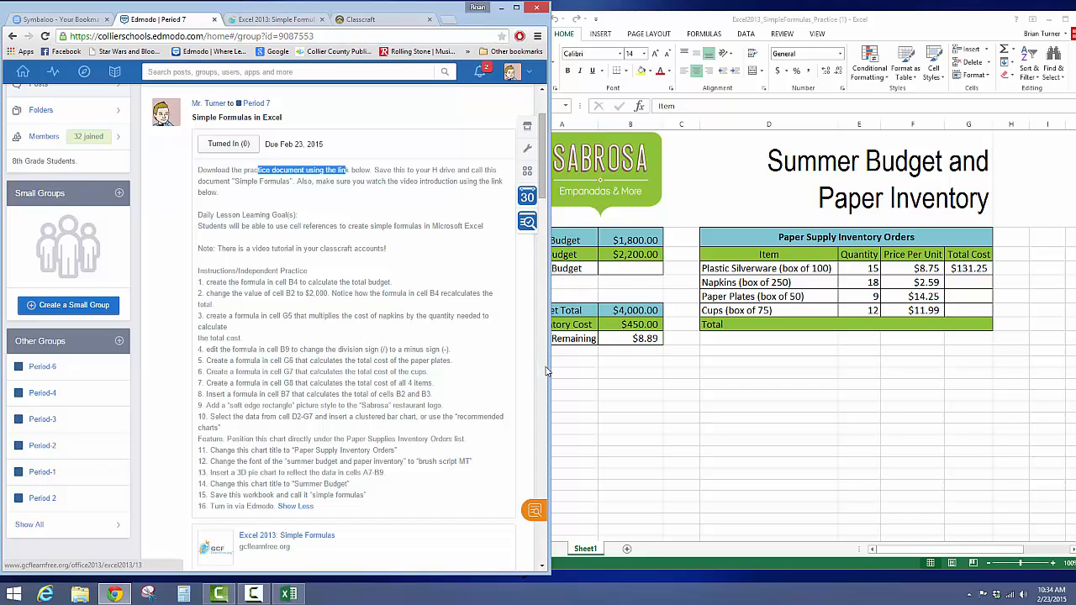
pyautogui.moveTo(548, 370); pyautogui.dragTo(503, 366)
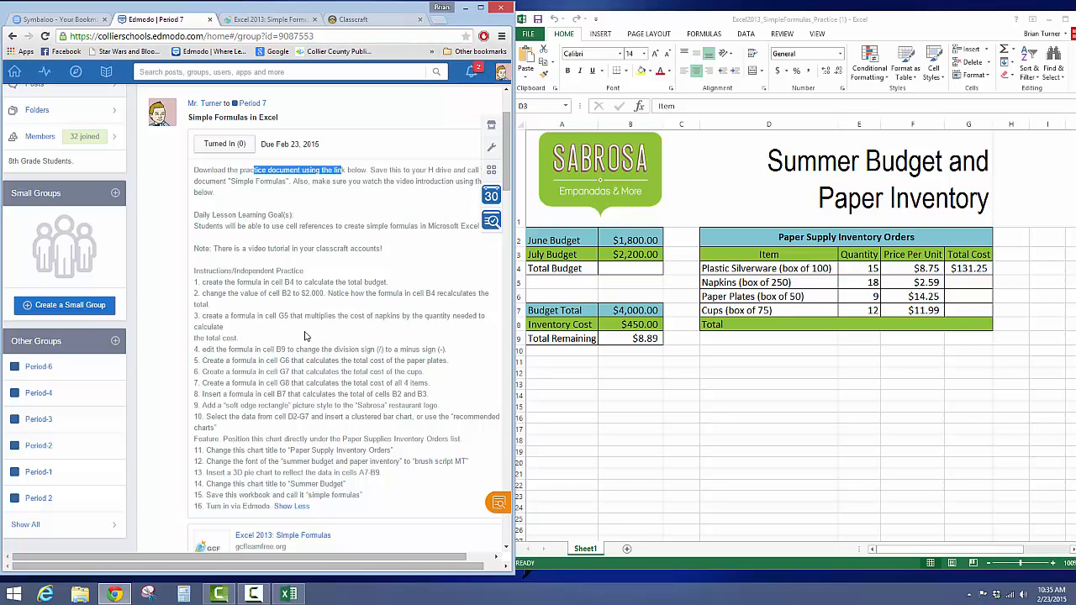
# Step: Enter the formula =B2+B3 in cell B4 to calculate the total budget, following instruction 1
pyautogui.click(290, 303)
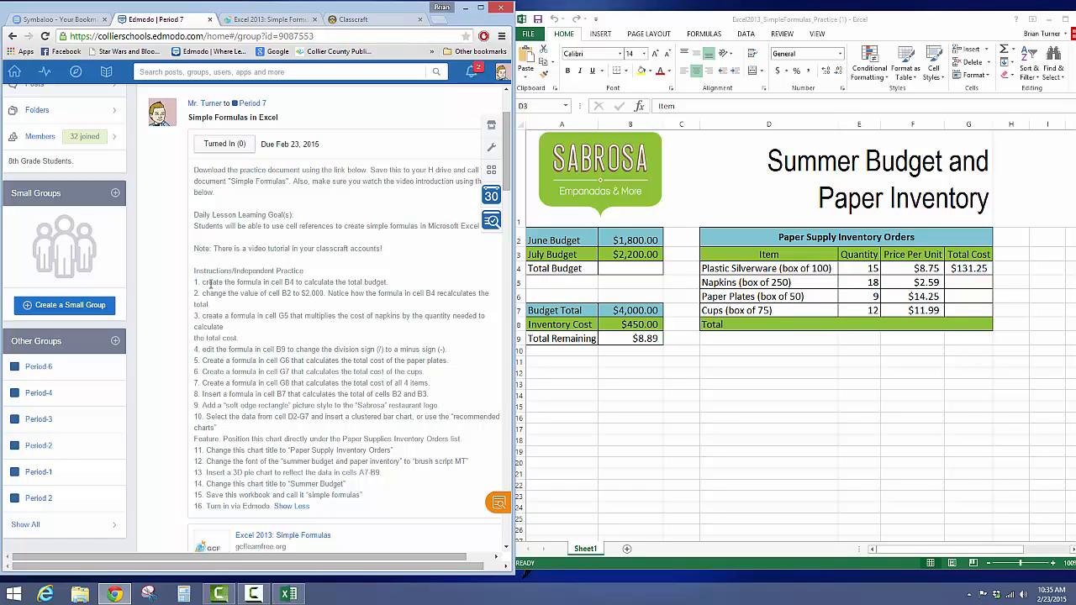
pyautogui.moveTo(208, 283); pyautogui.dragTo(393, 284)
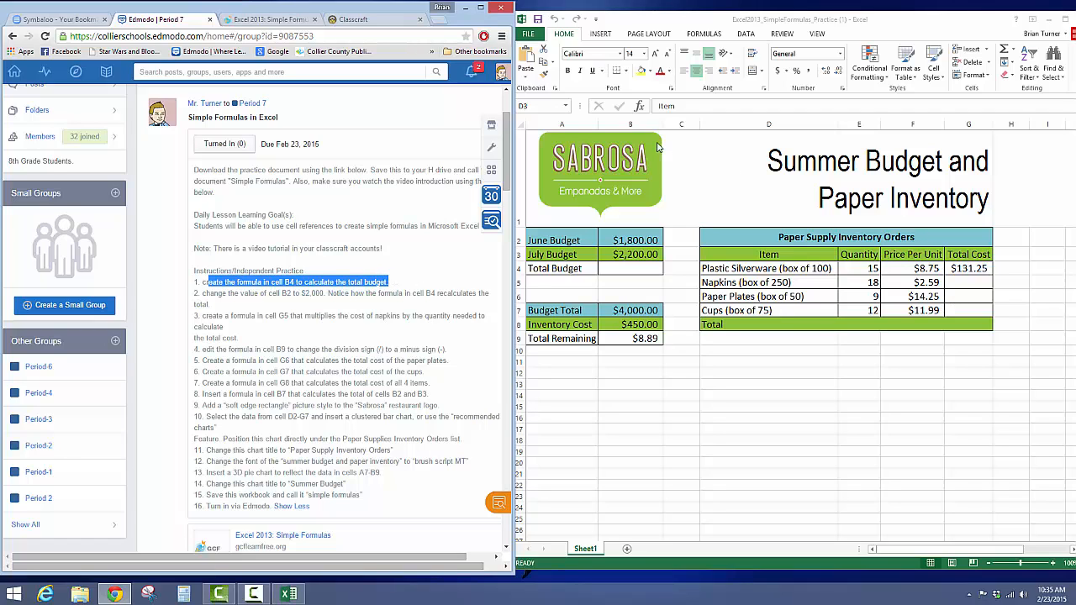
pyautogui.click(616, 273)
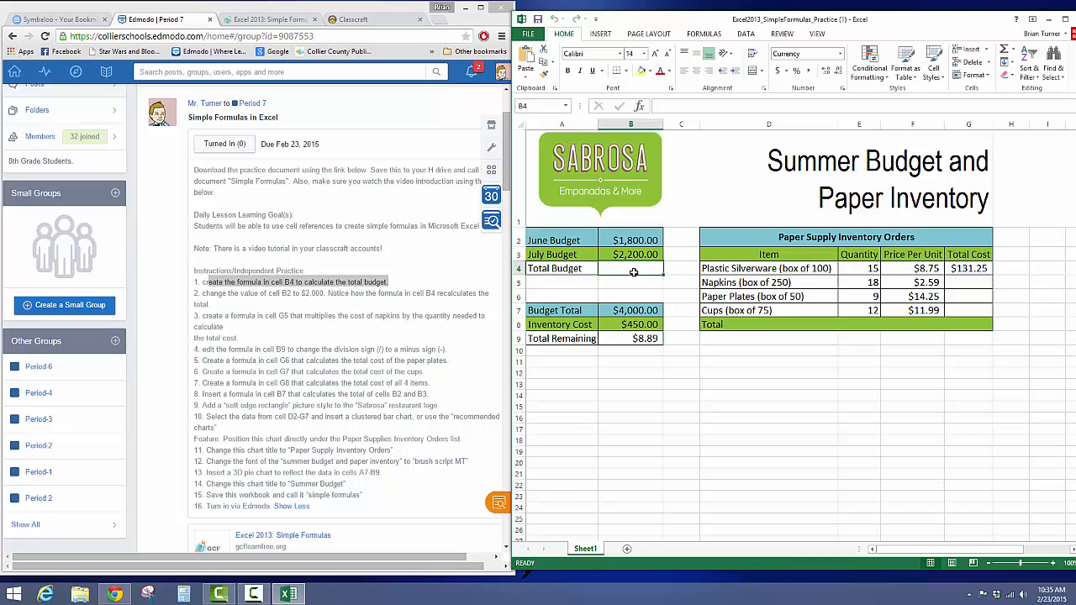
pyautogui.write('=')
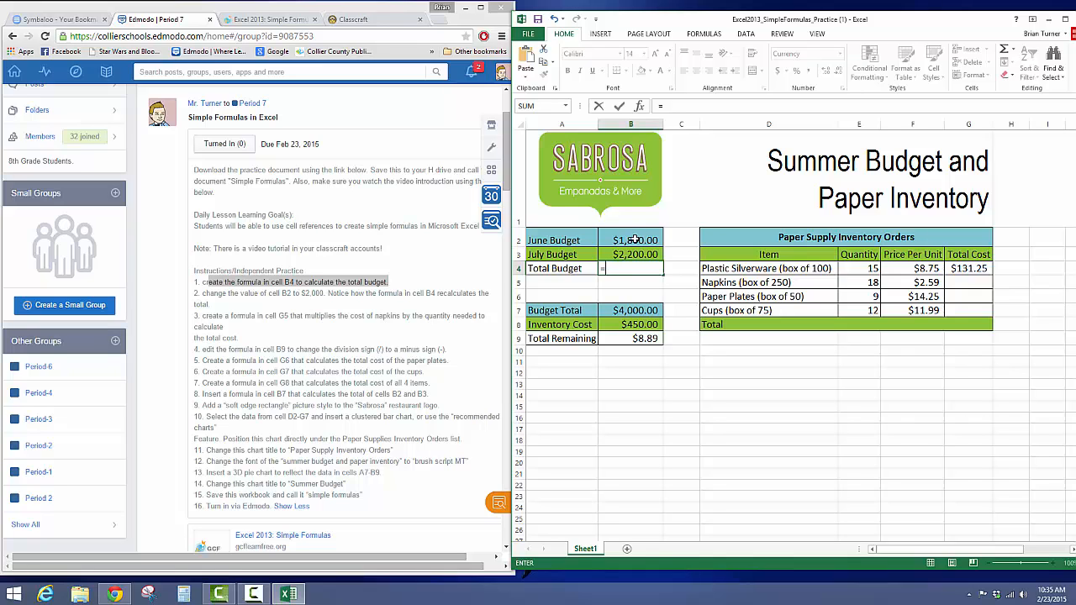
pyautogui.click(634, 240)
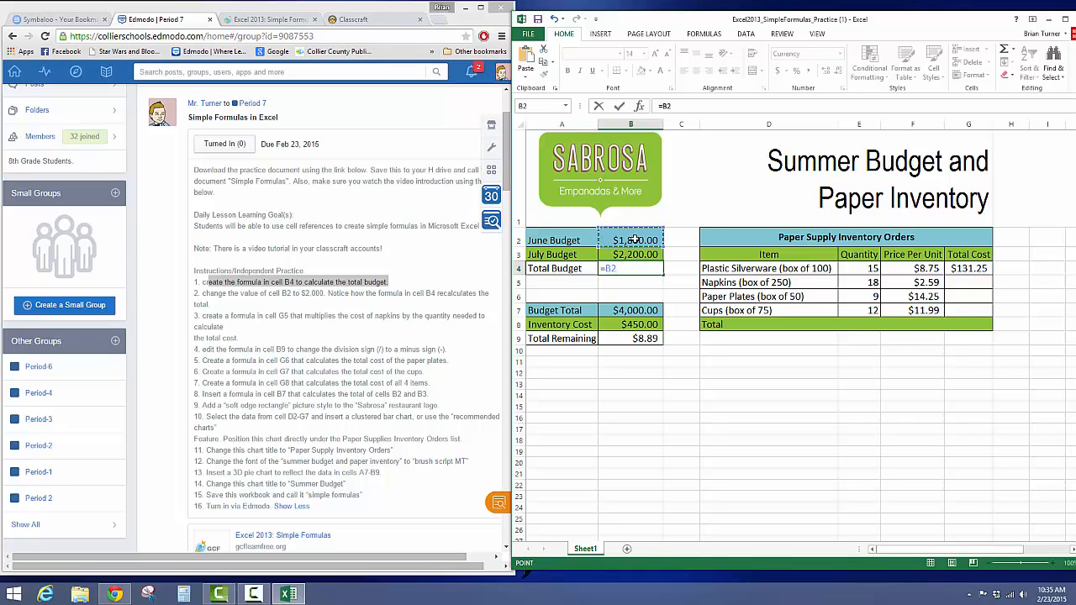
pyautogui.write('+')
pyautogui.click(635, 254)
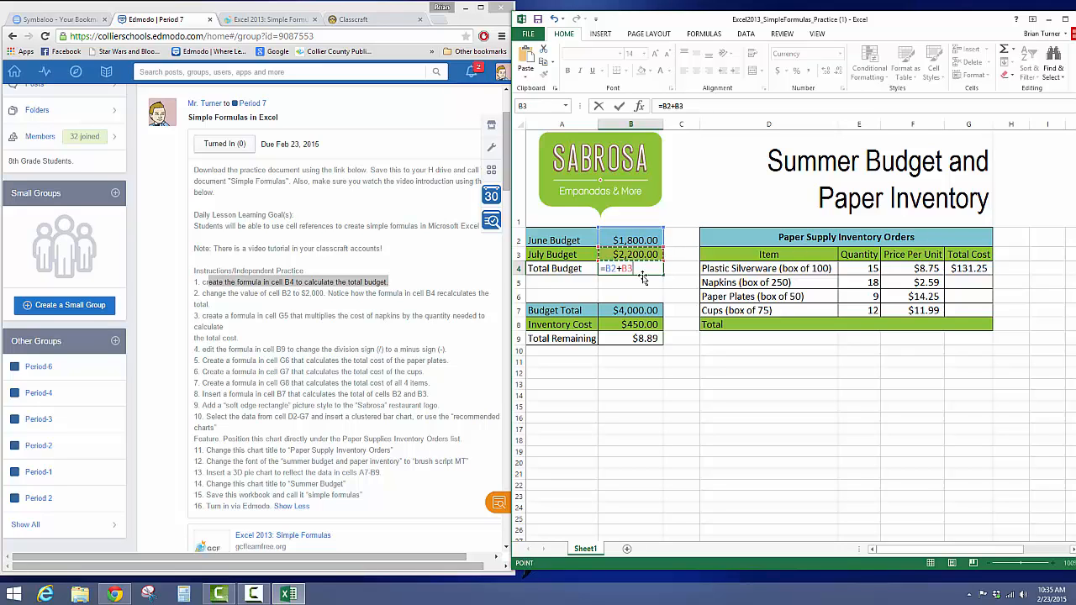
pyautogui.press('Return')
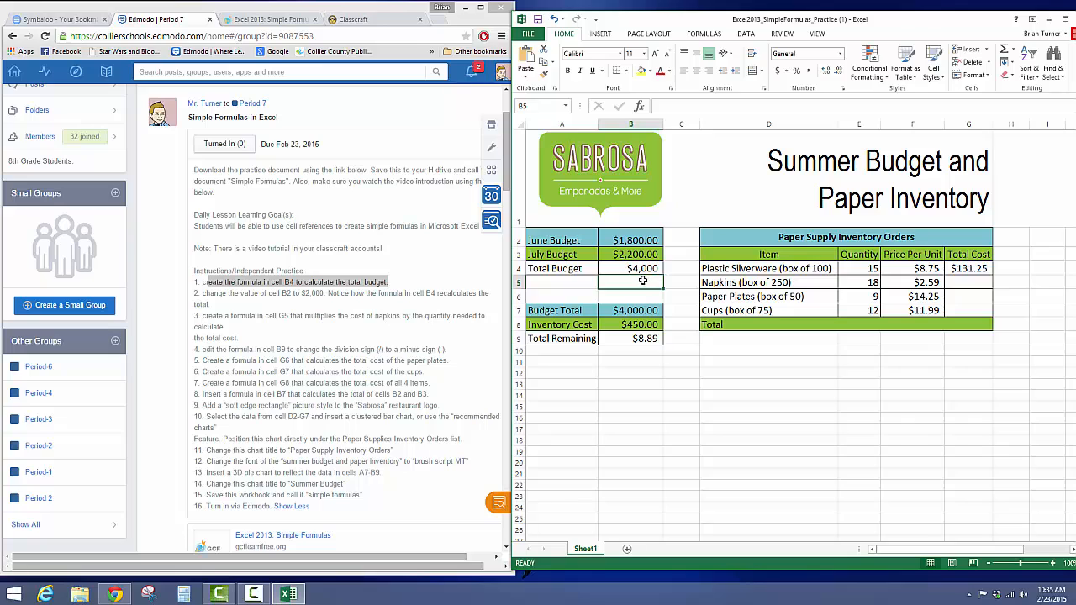
# Step: Review the Total Budget formula in cell B4 and the cells it references
pyautogui.click(643, 268)
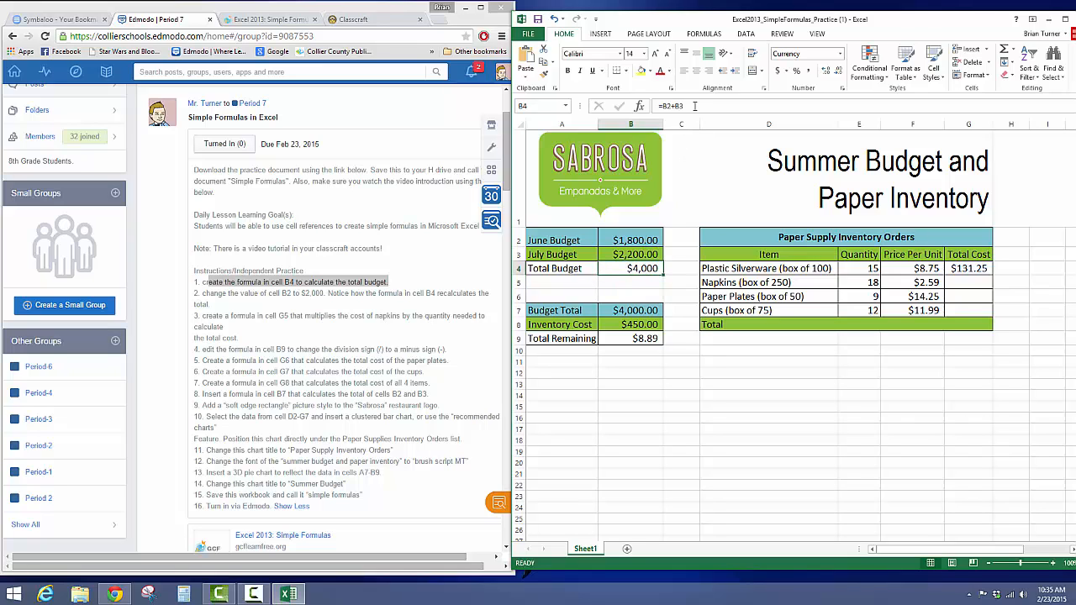
pyautogui.moveTo(694, 105); pyautogui.dragTo(652, 107)
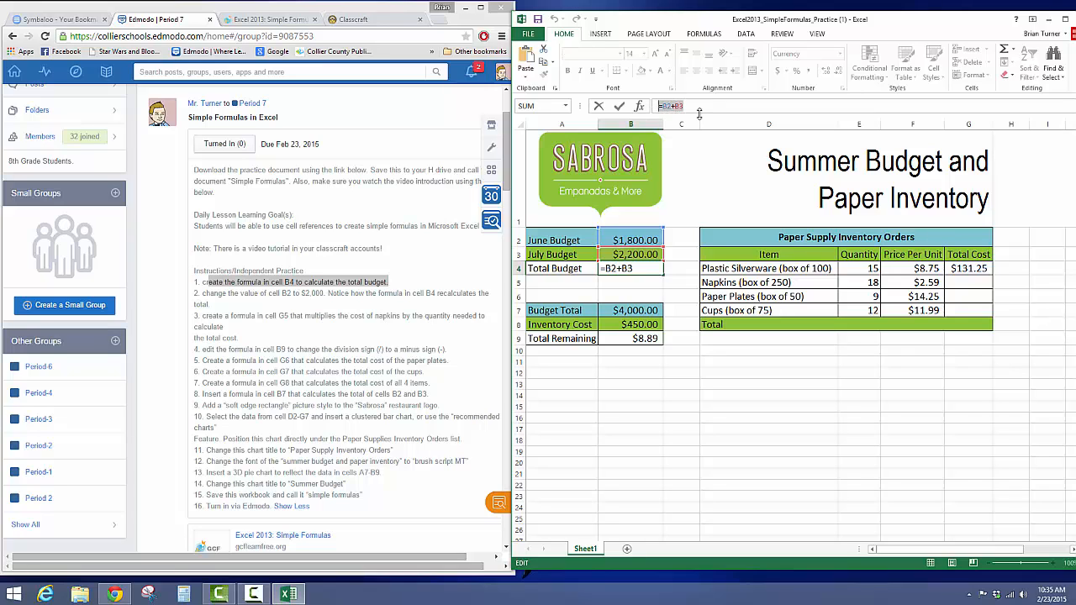
pyautogui.click(636, 268)
pyautogui.click(644, 296)
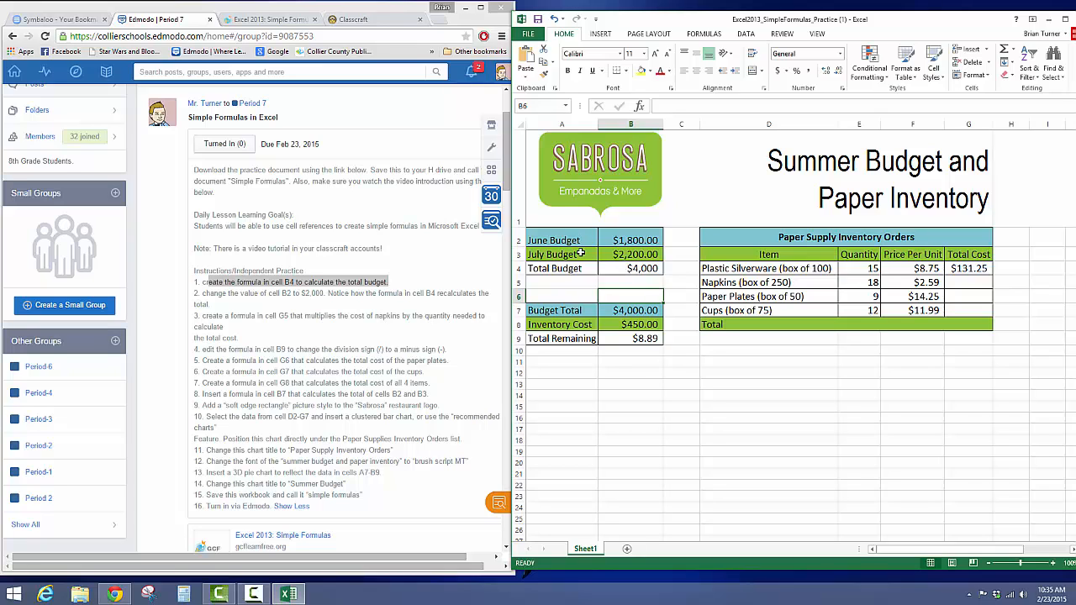
pyautogui.click(654, 267)
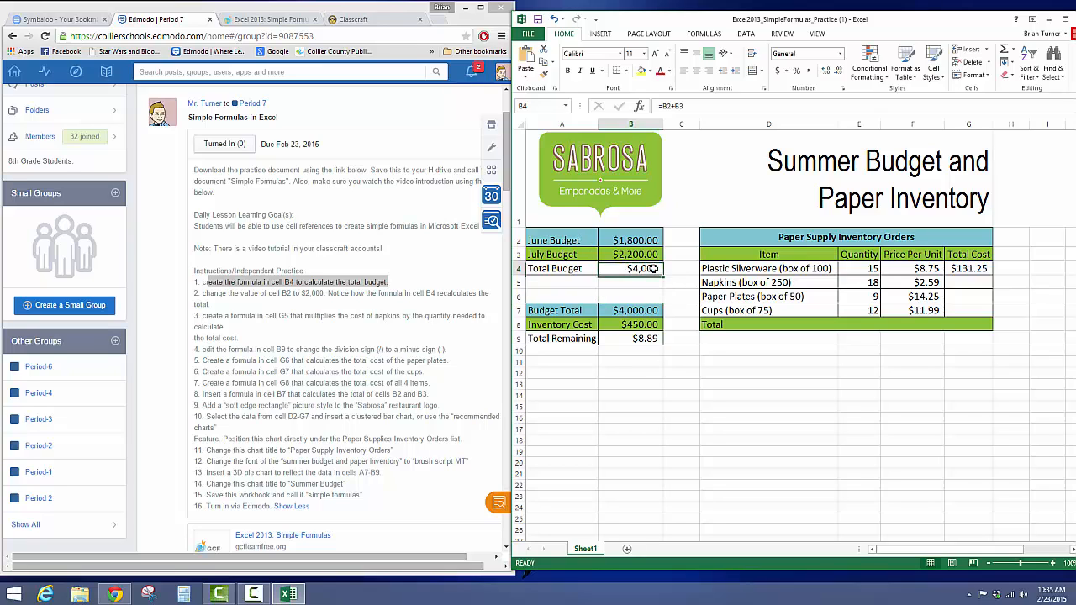
# Step: Change the June Budget in cell B2 to 2000 and check the recalculated Total Budget in B4
pyautogui.click(320, 313)
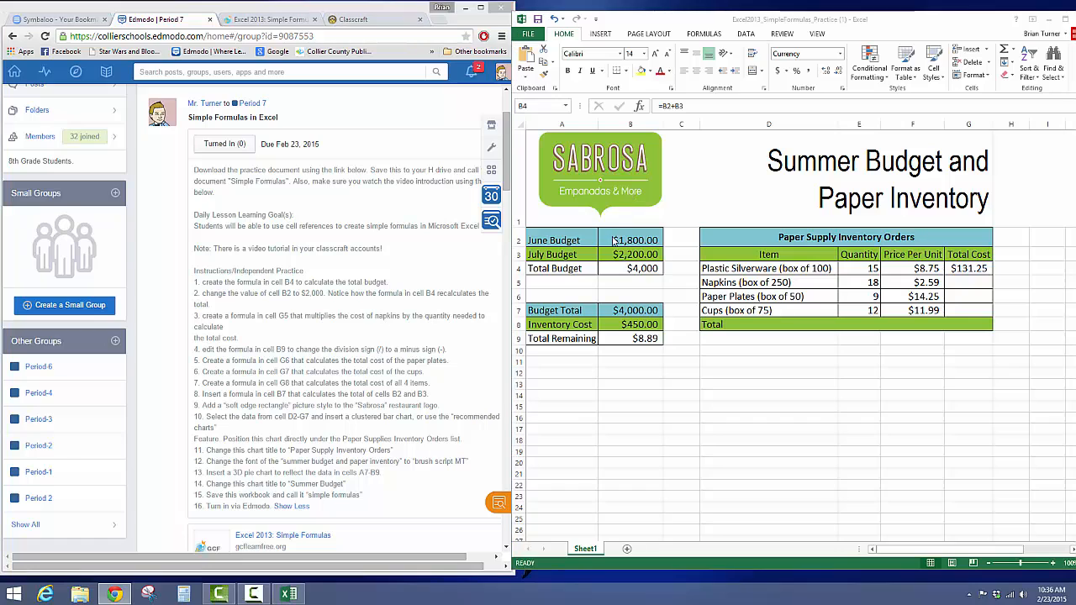
pyautogui.click(642, 240)
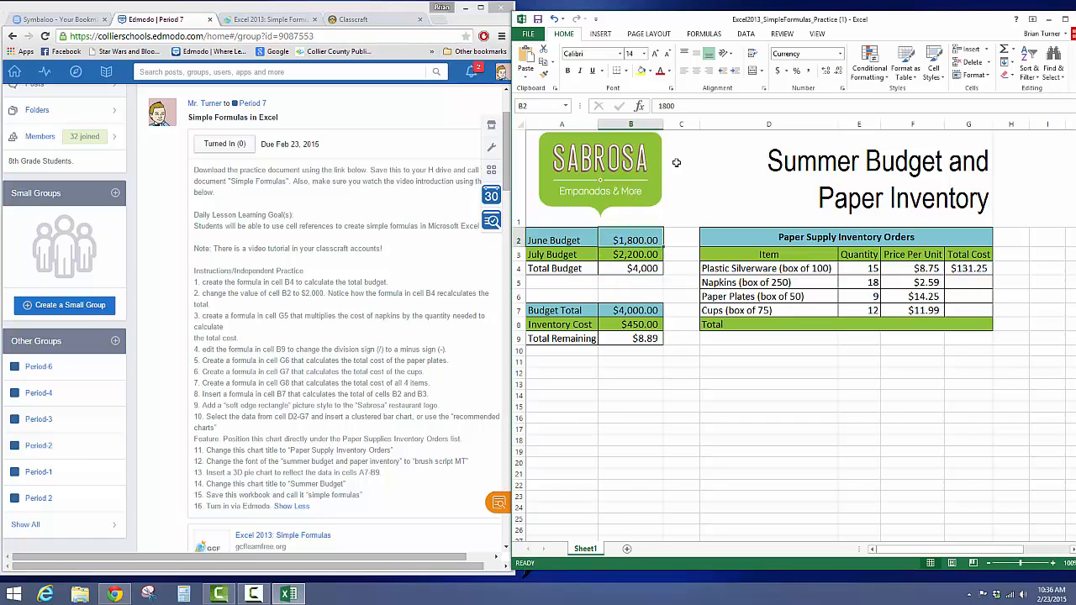
pyautogui.write('2')
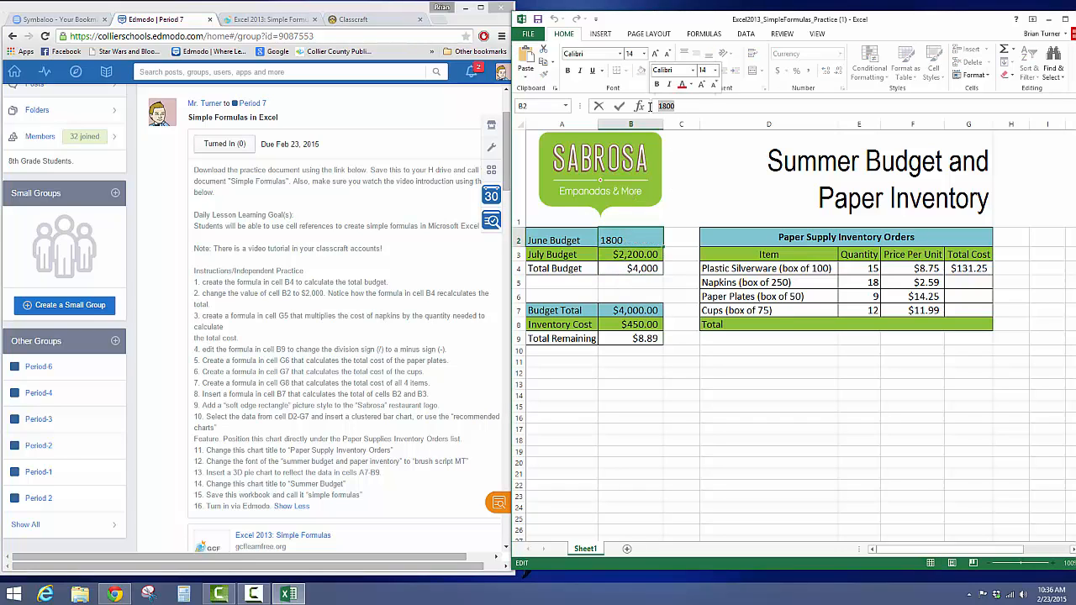
pyautogui.write('000')
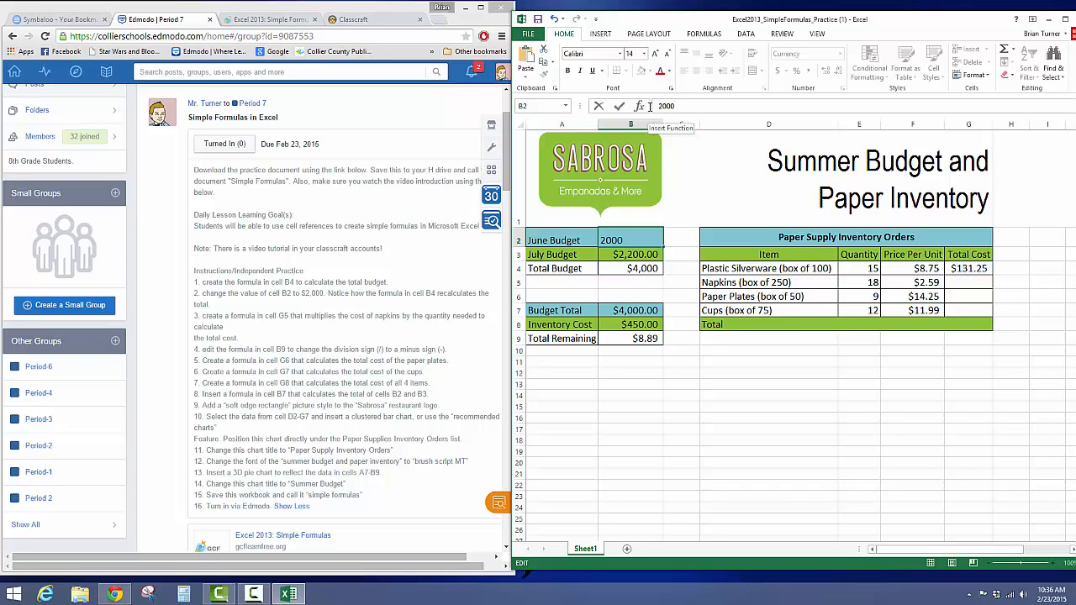
pyautogui.press('Return')
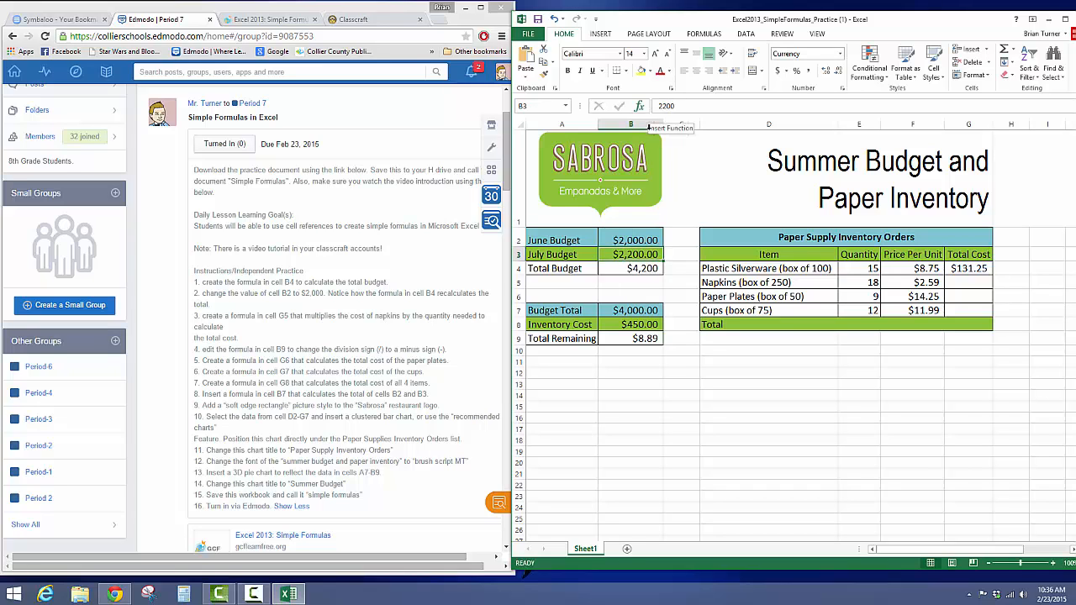
pyautogui.click(643, 269)
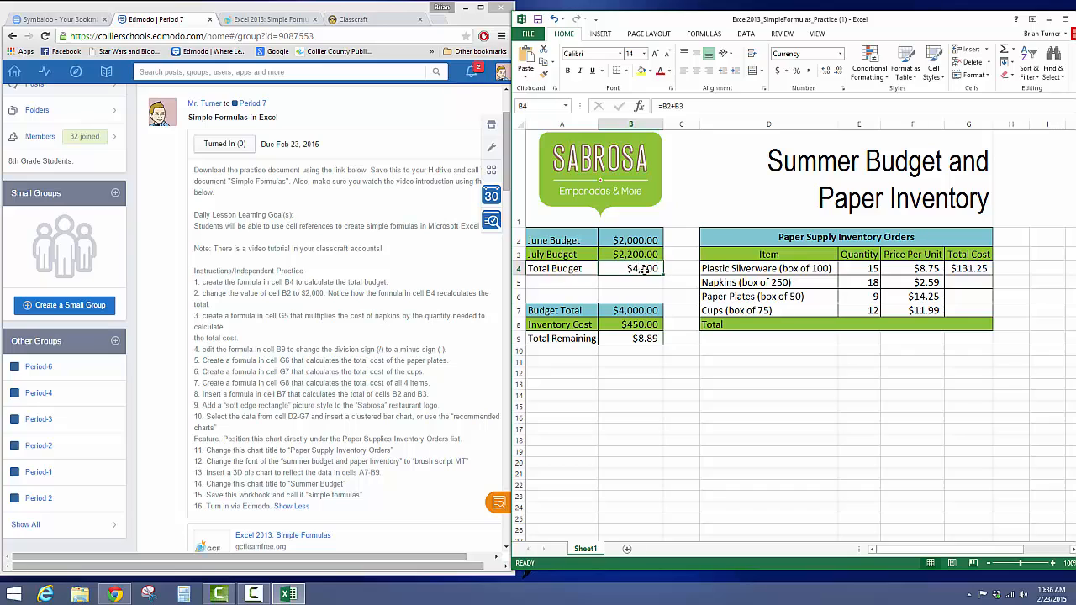
# Step: Review the Plastic Silverware total cost formula in cell G4 and the quantity and price cells it references
pyautogui.click(334, 313)
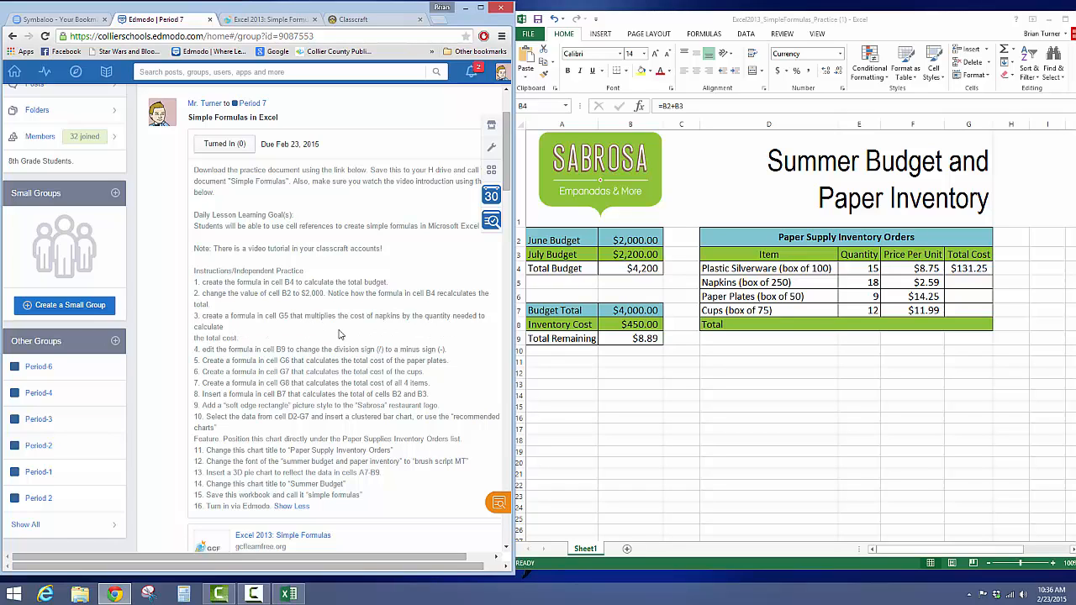
pyautogui.click(952, 270)
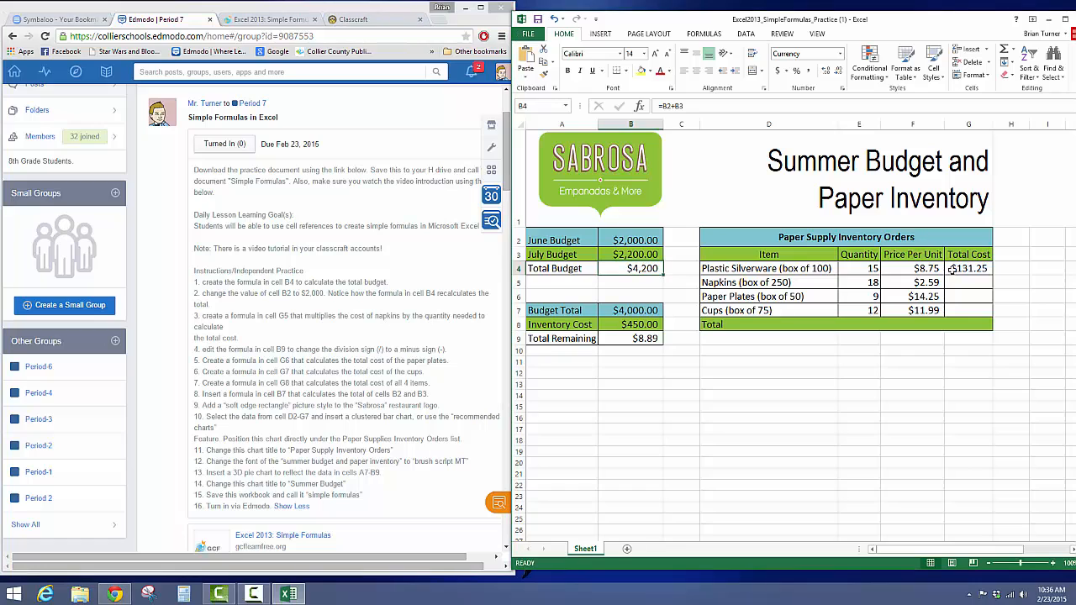
pyautogui.click(972, 267)
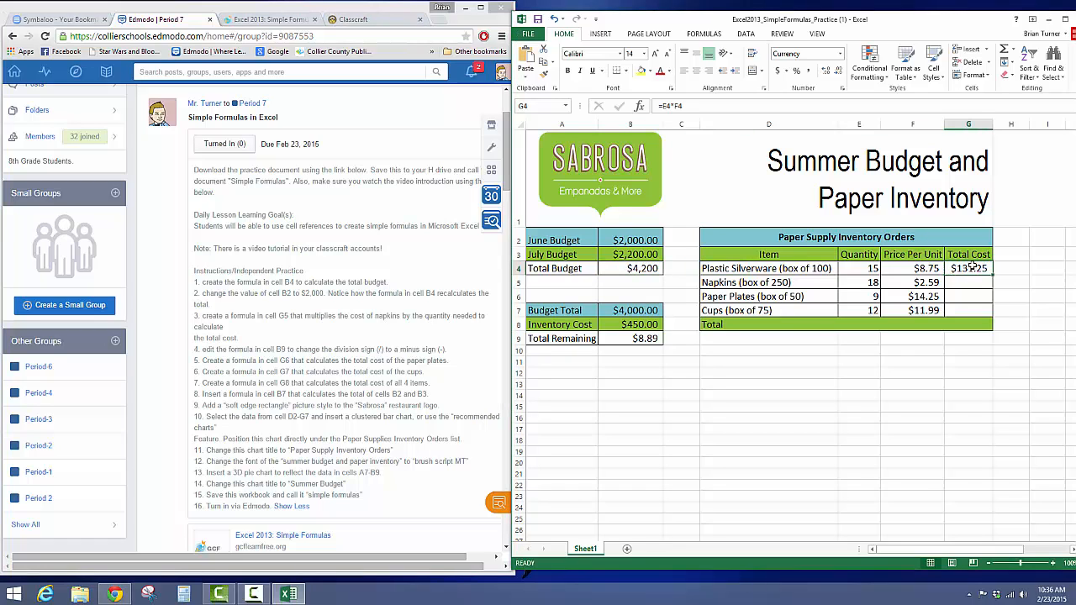
pyautogui.click(871, 268)
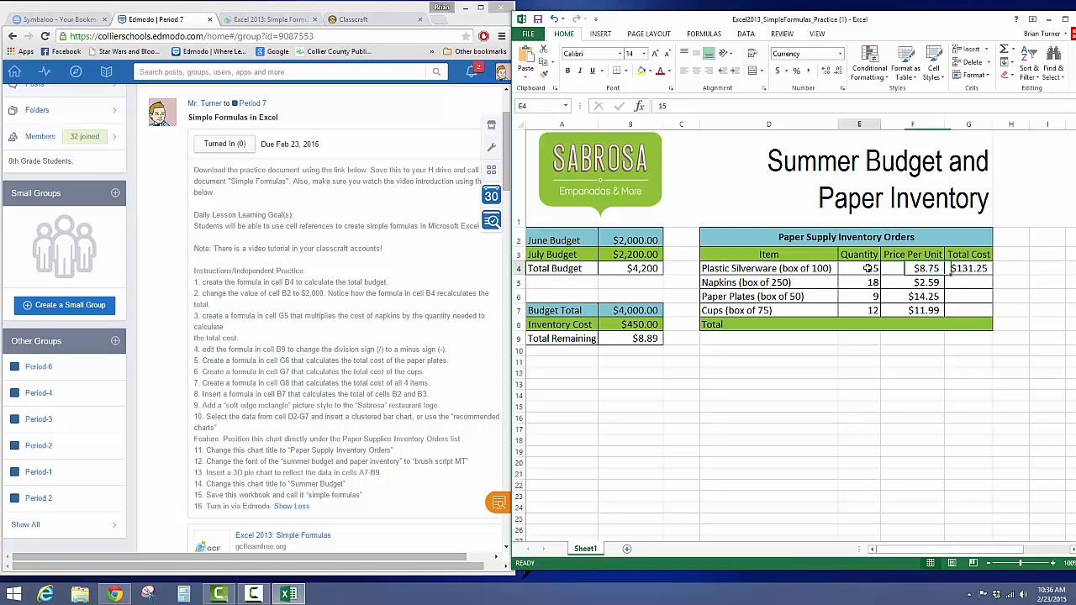
pyautogui.click(915, 269)
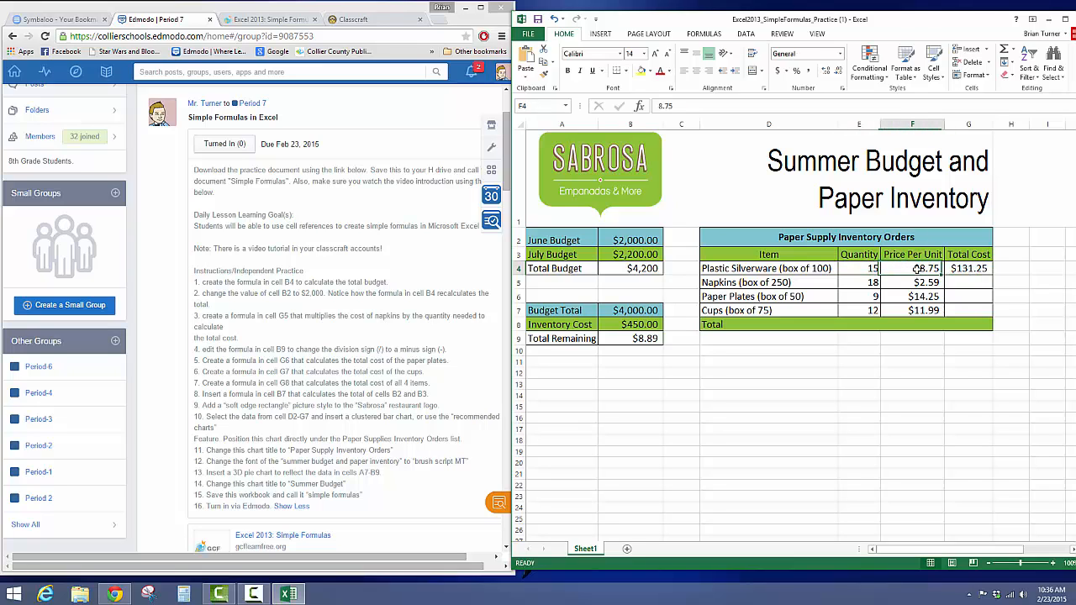
pyautogui.click(964, 269)
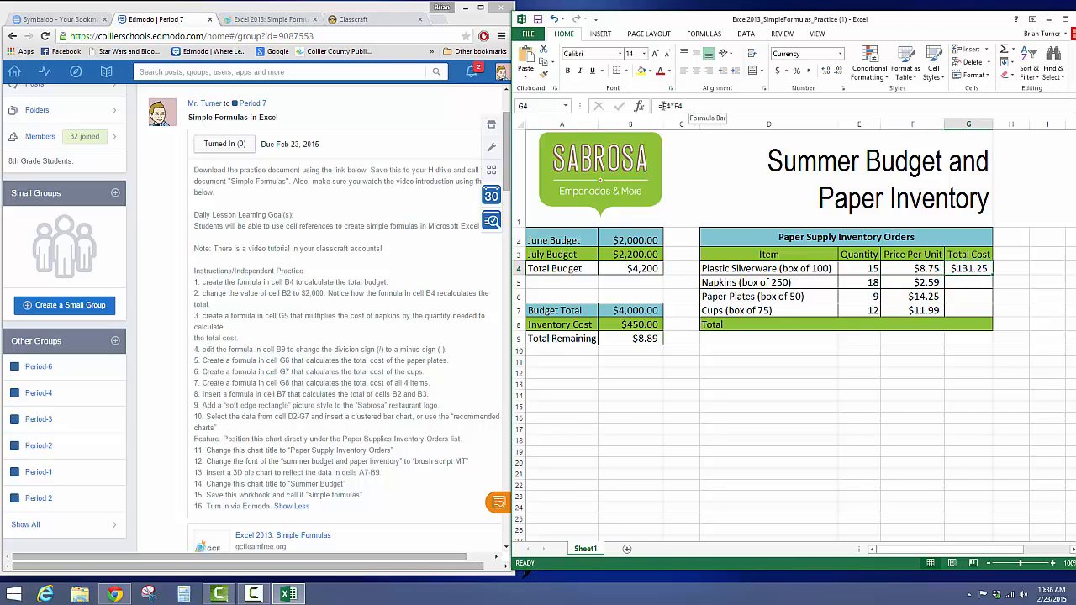
# Step: Enter the formula =E5*F5 in cell G5 to calculate the total cost of the napkins
pyautogui.click(968, 283)
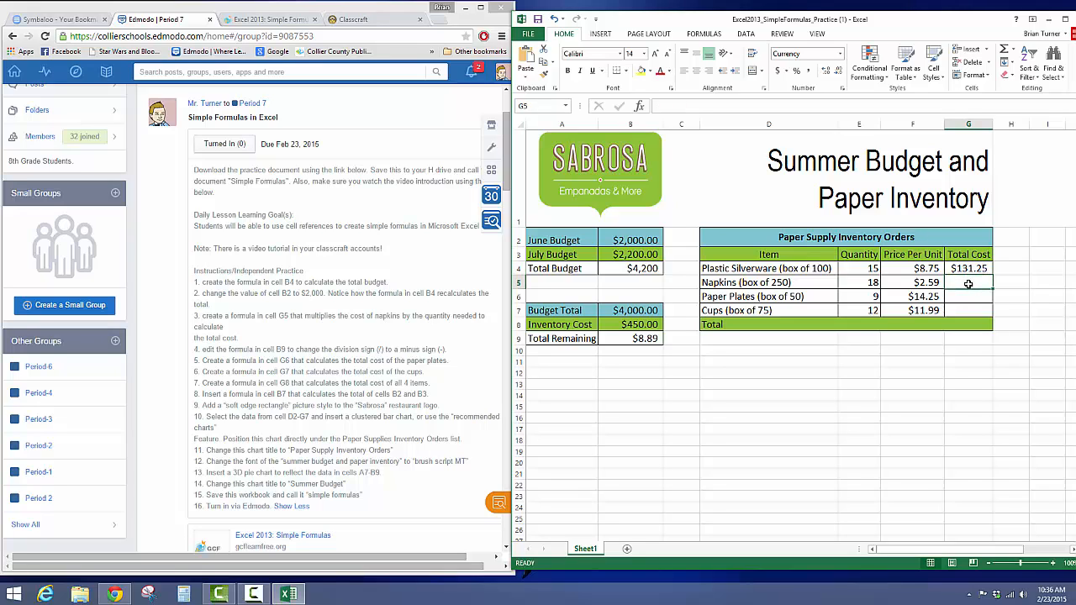
pyautogui.write('=')
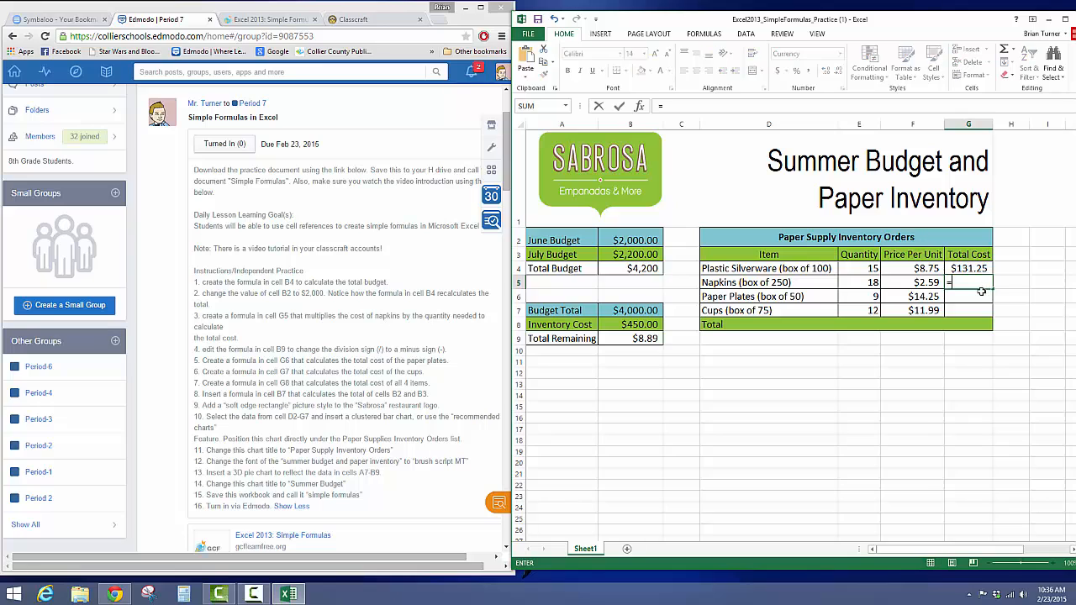
pyautogui.click(865, 282)
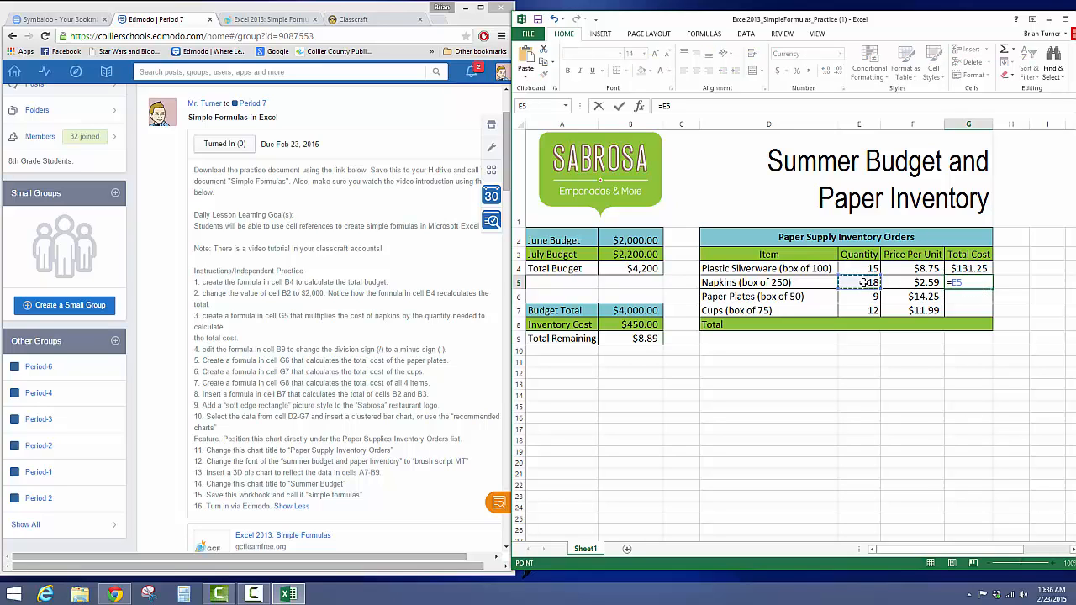
pyautogui.write('*')
pyautogui.click(927, 283)
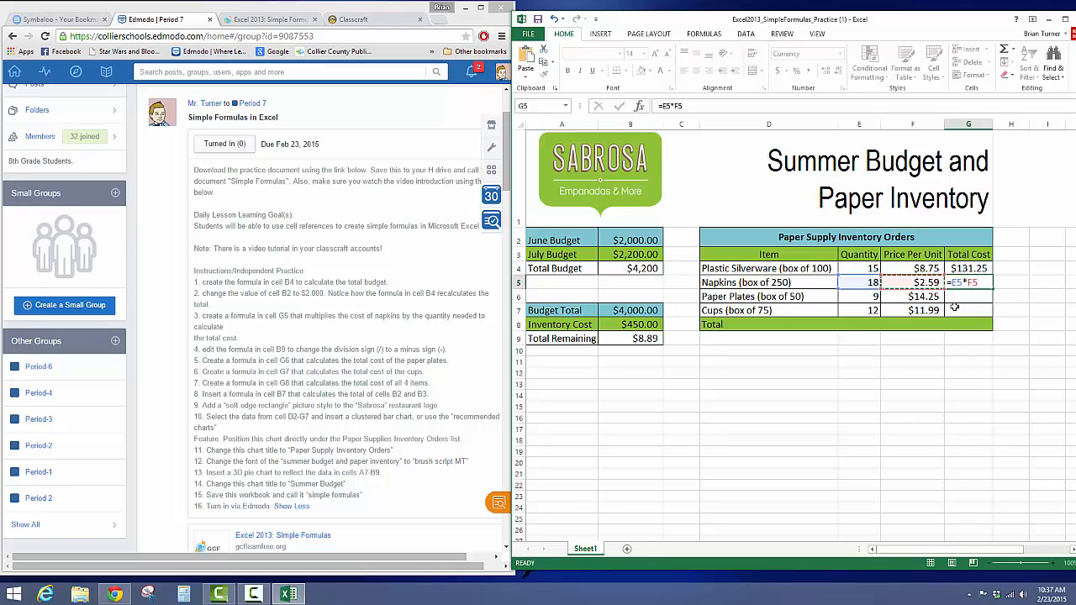
pyautogui.press('Return')
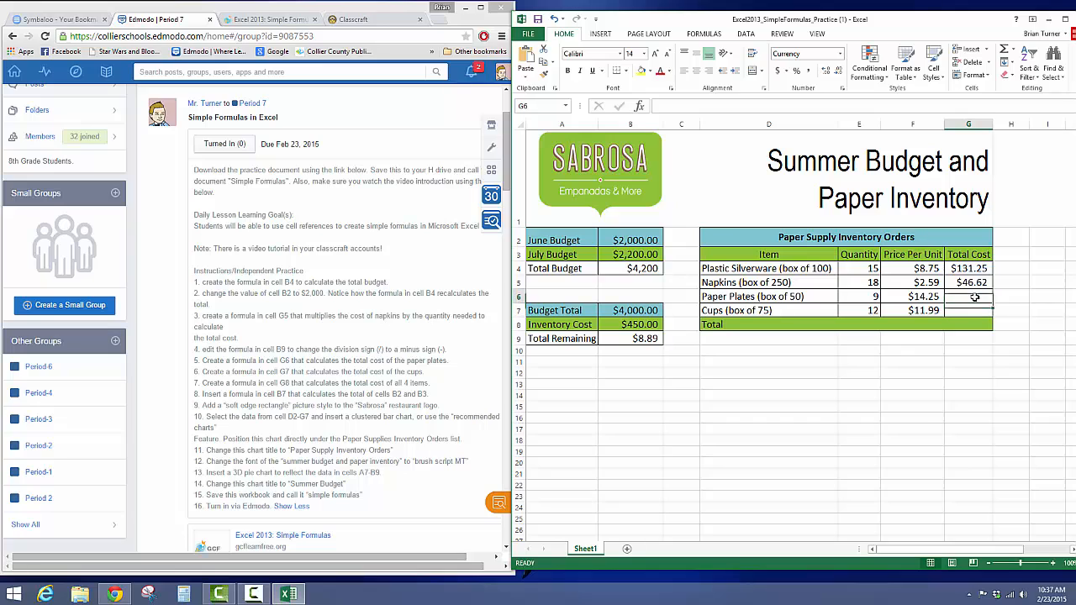
# Step: Following the assignment instructions, enter the formula =E6*F6 in cell G6 to calculate the total cost of the paper plates
pyautogui.click(297, 370)
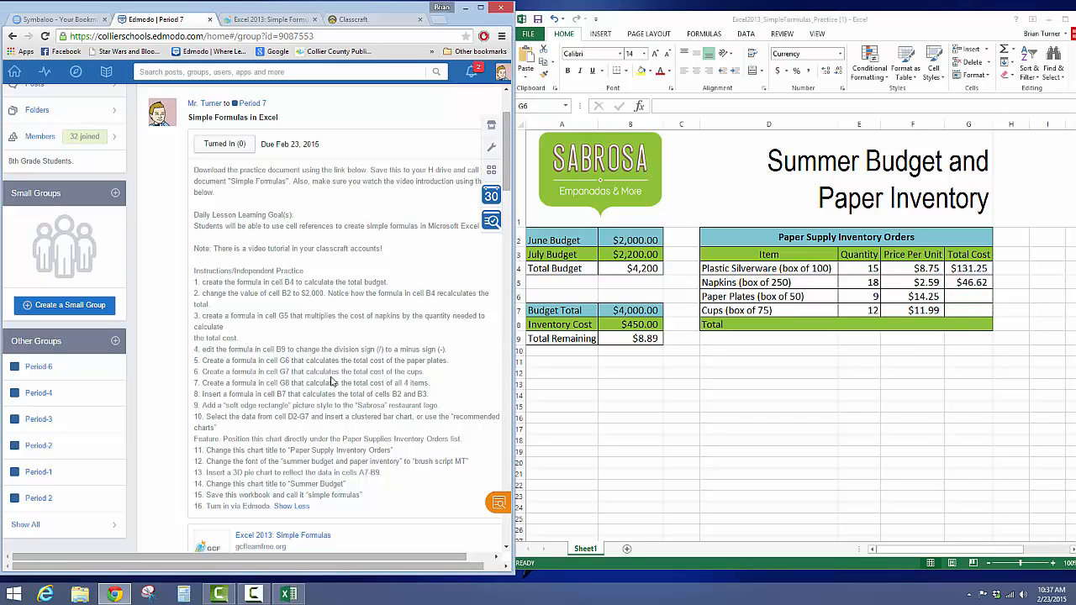
pyautogui.moveTo(431, 384); pyautogui.dragTo(202, 371)
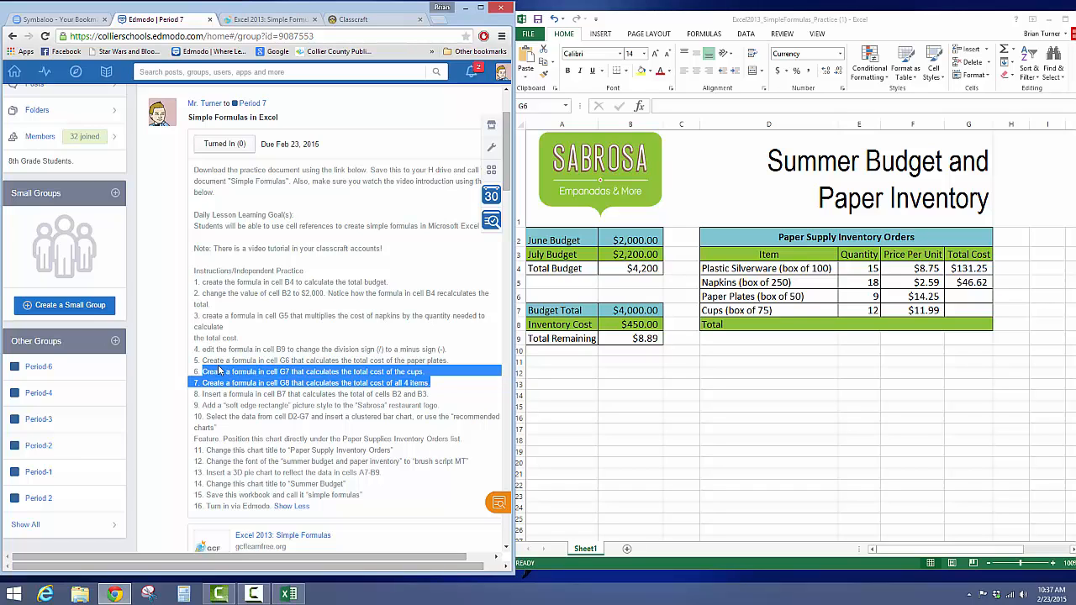
pyautogui.click(965, 297)
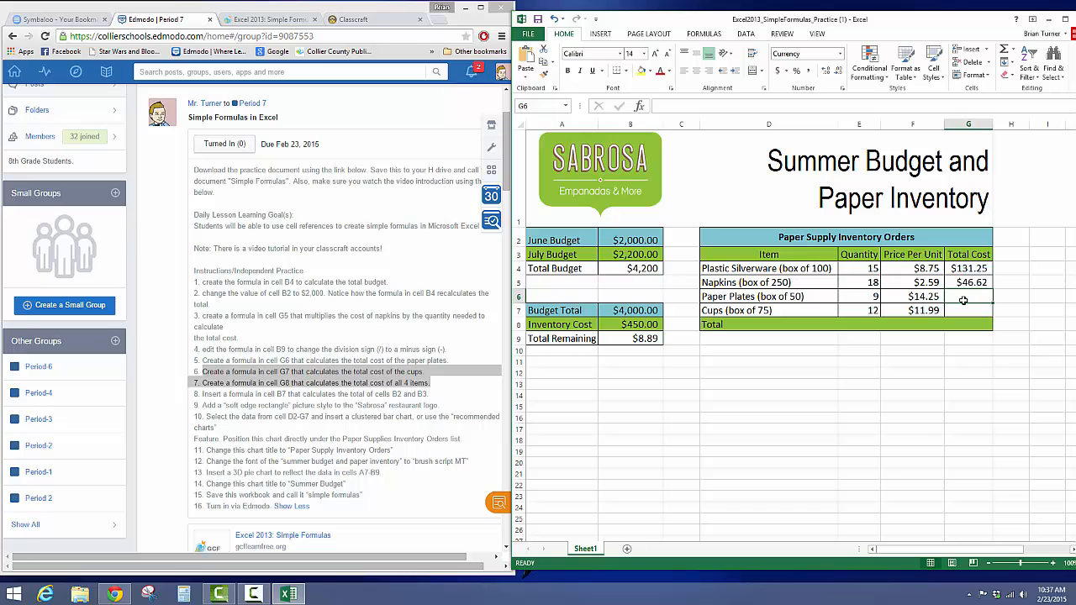
pyautogui.write('=')
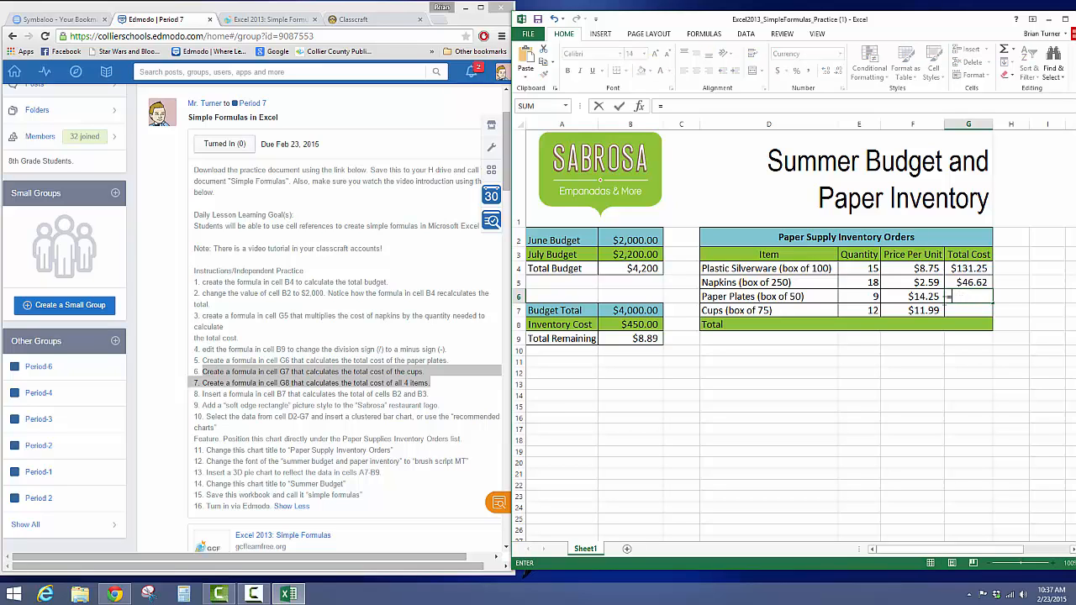
pyautogui.click(864, 296)
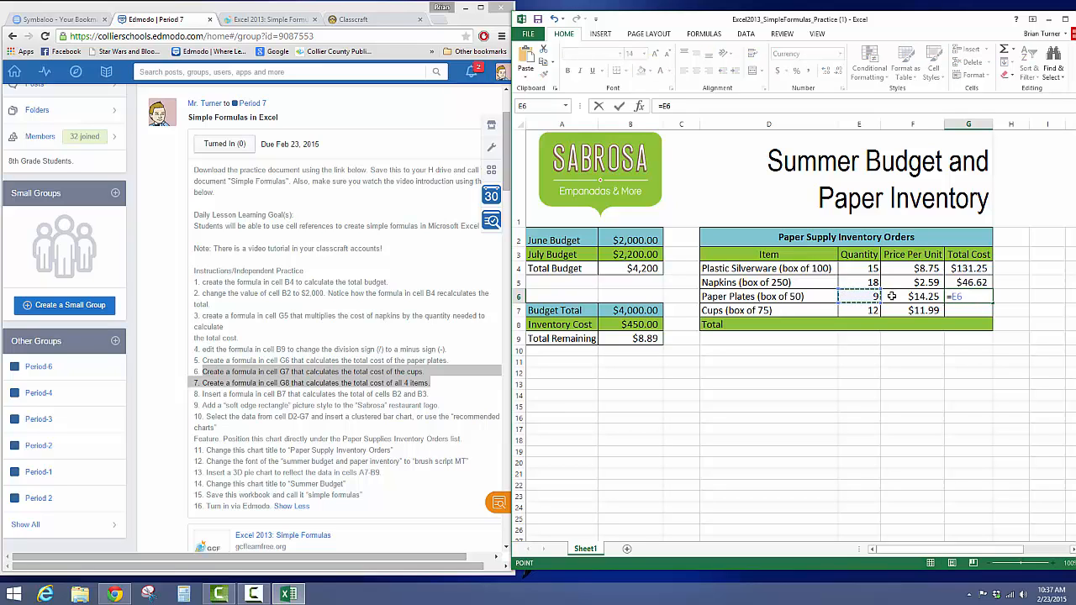
pyautogui.write('*')
pyautogui.click(930, 296)
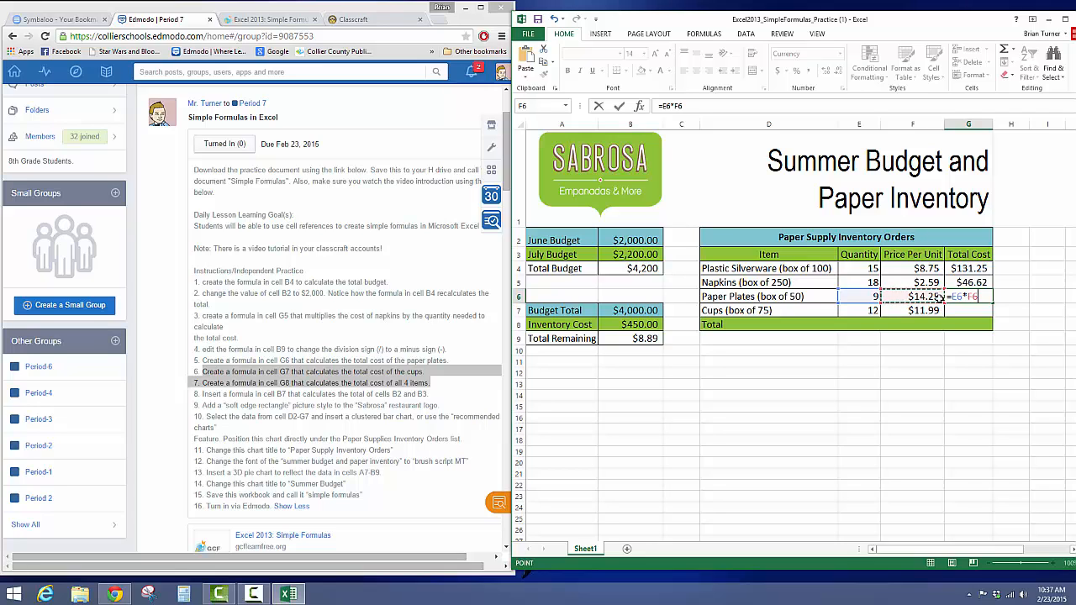
pyautogui.press('Return')
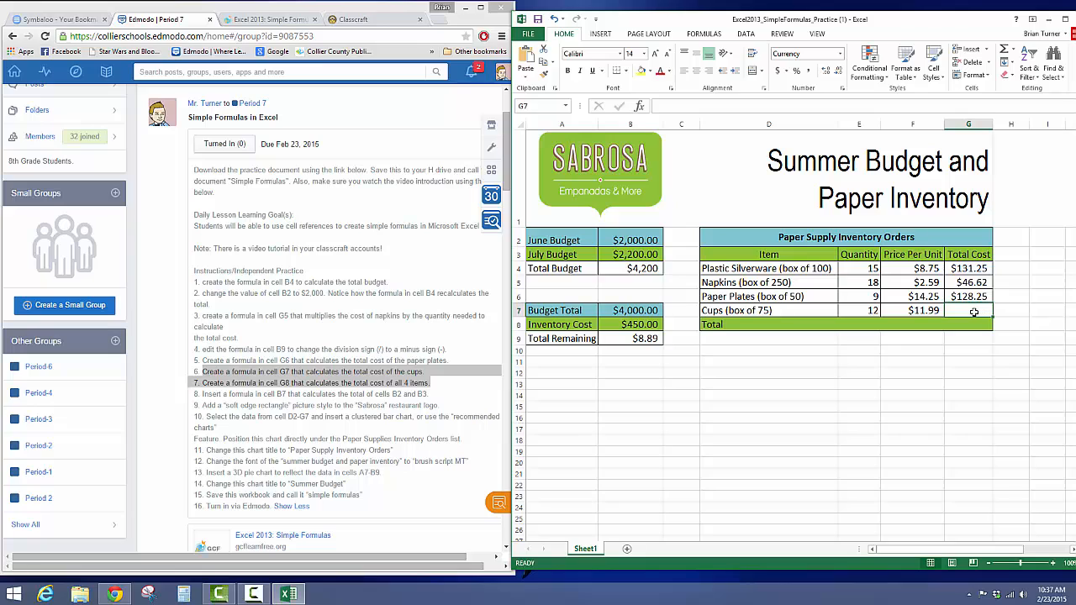
# Step: Enter the formula =E7*F7 in cell G7 to calculate the total cost of the cups
pyautogui.write('+')
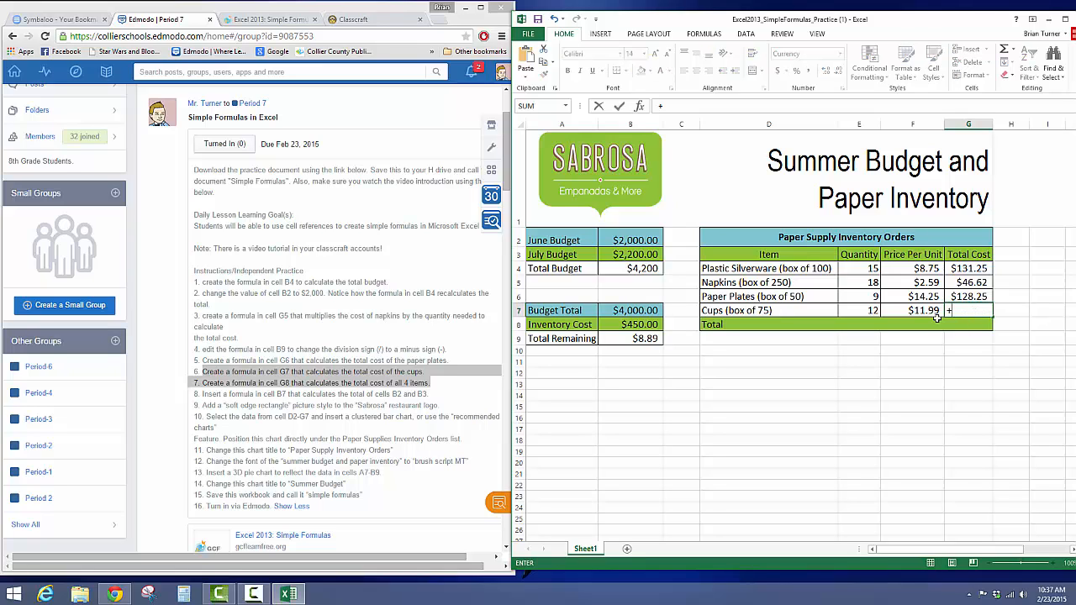
pyautogui.click(873, 310)
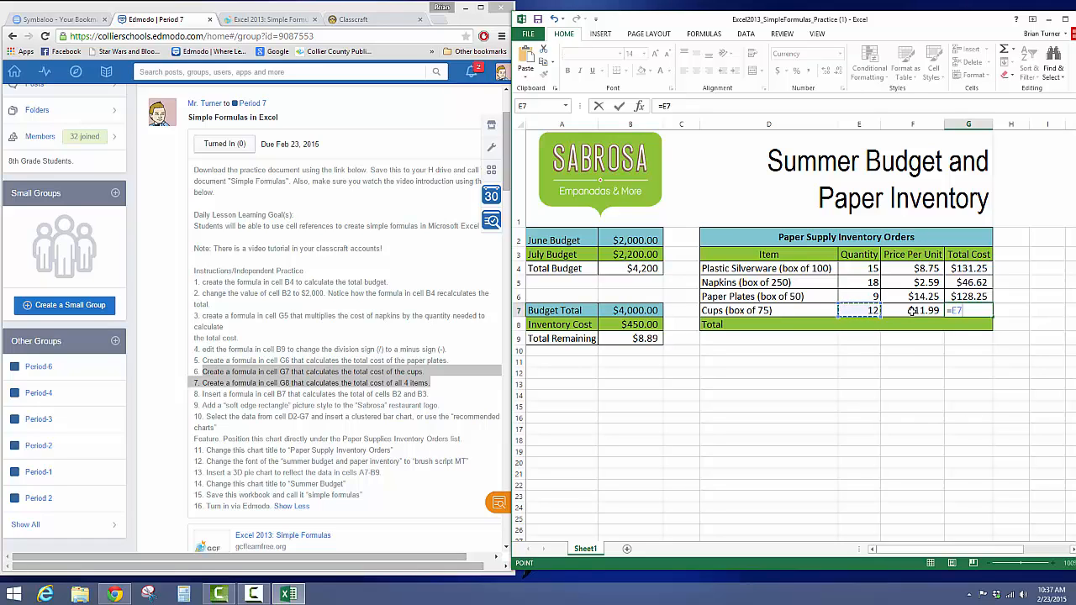
pyautogui.write('*')
pyautogui.click(913, 310)
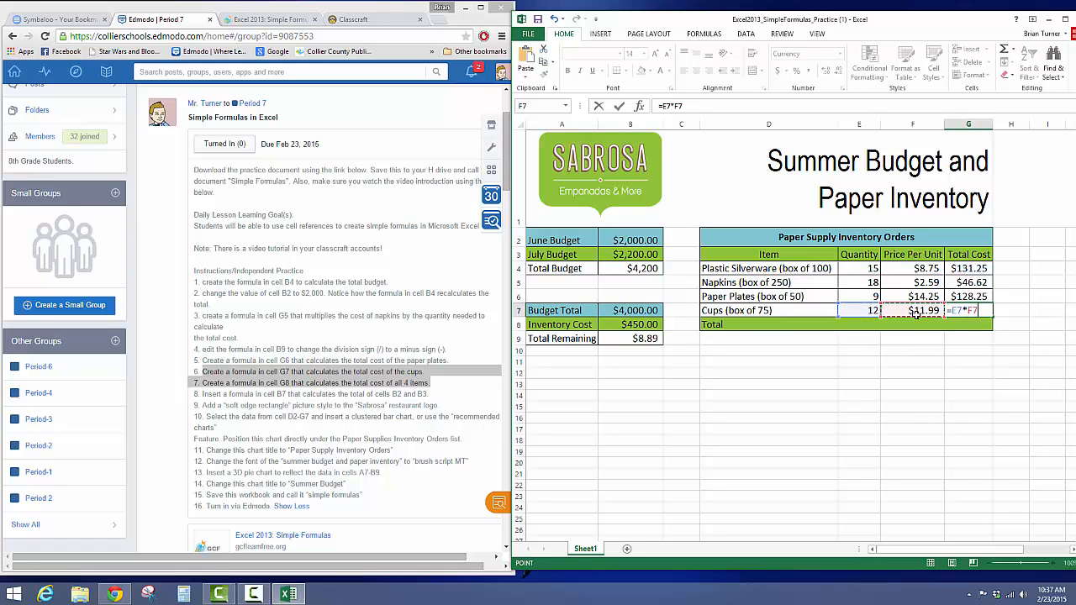
pyautogui.press('Return')
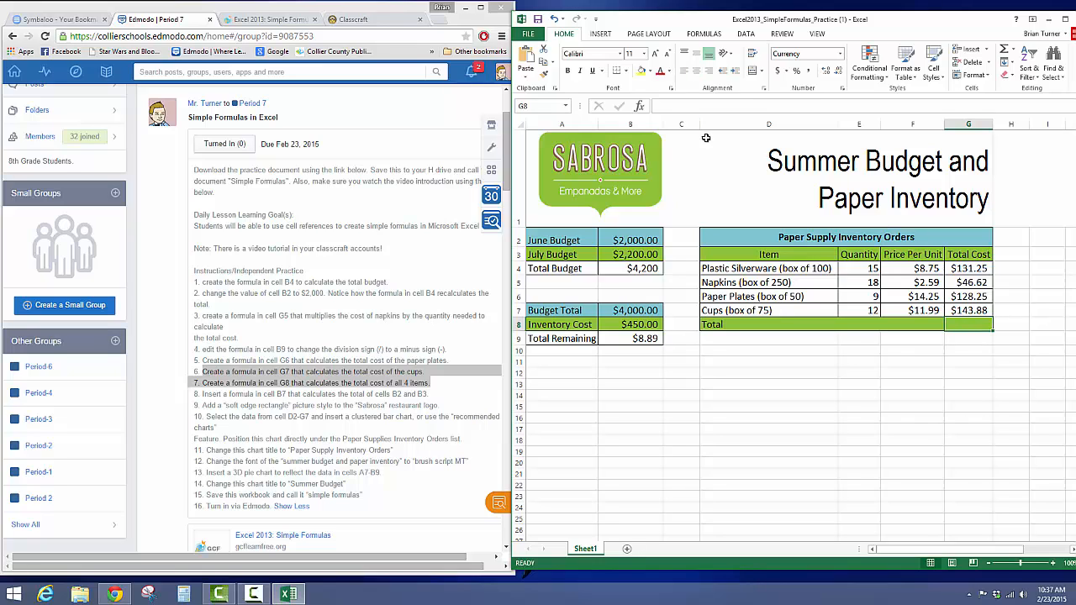
# Step: Total the four item costs in cell G8 with AutoSum as =SUM(G4:G7), and compare it with the Inventory Cost in B8
pyautogui.click(699, 34)
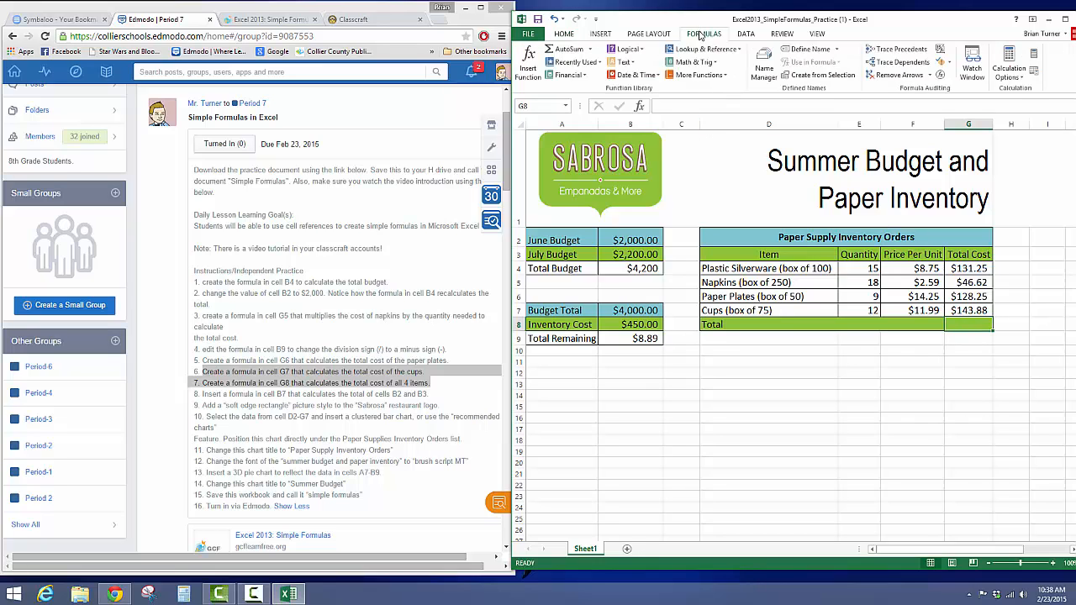
pyautogui.click(590, 51)
pyautogui.click(568, 65)
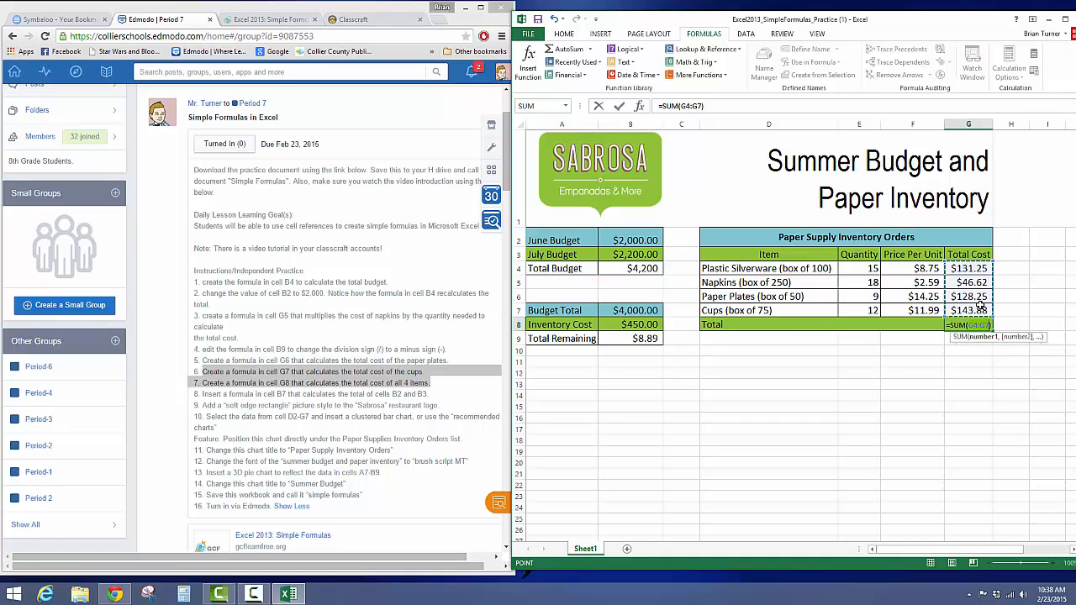
pyautogui.press('Return')
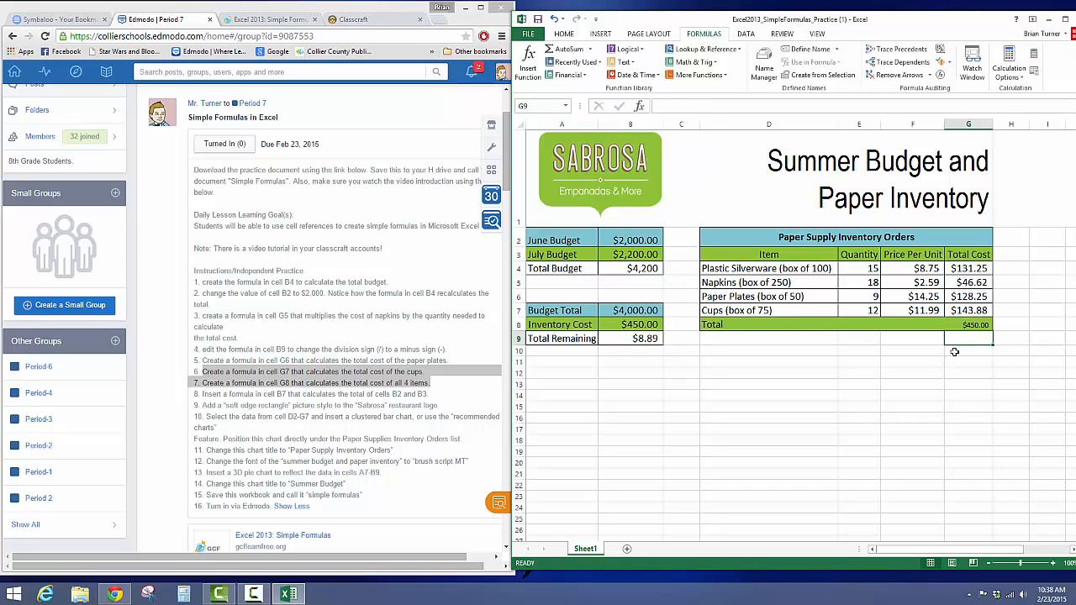
pyautogui.click(980, 324)
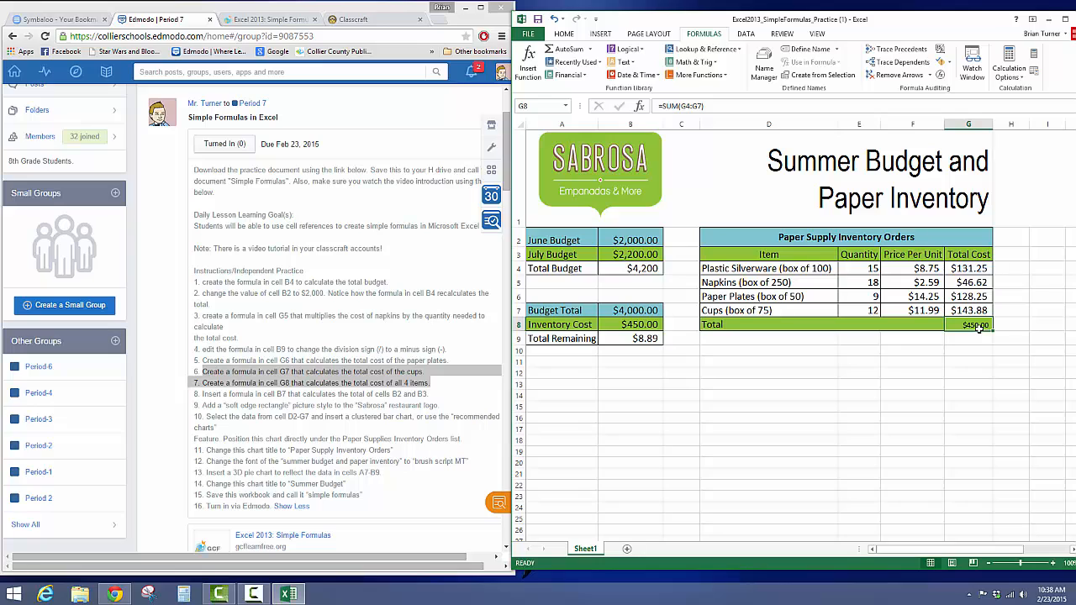
pyautogui.click(628, 326)
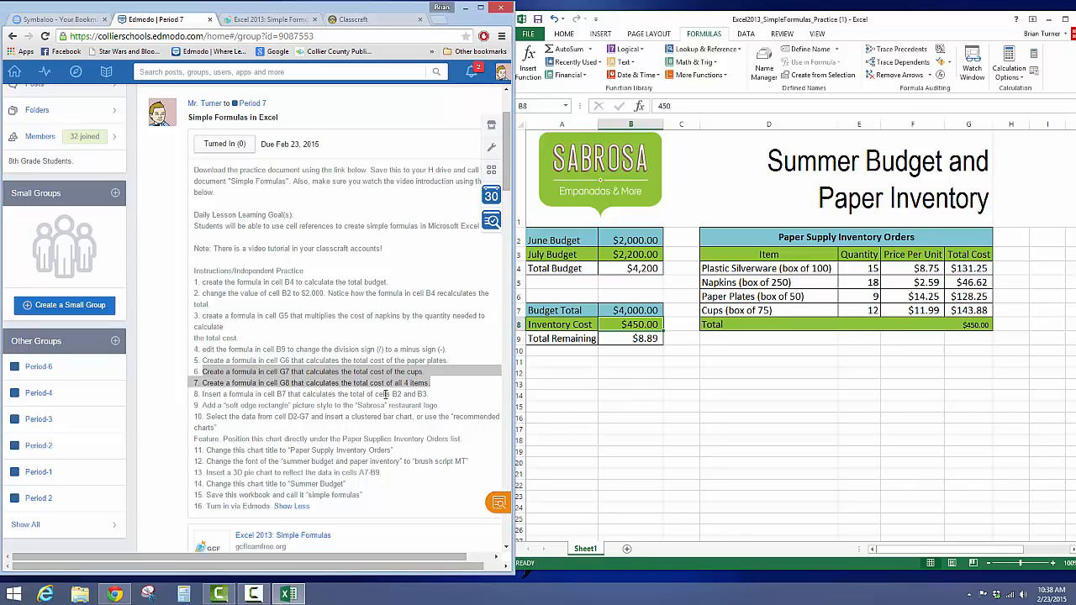
# Step: Apply the Soft Edge Rectangle picture style to the Sabrosa logo, following instruction 9
pyautogui.click(388, 395)
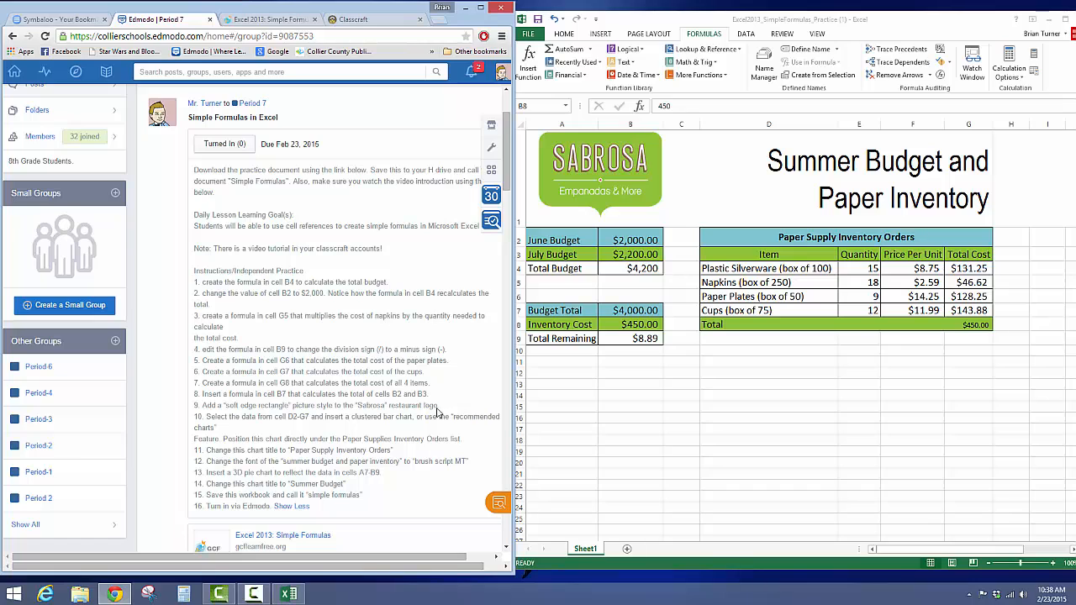
pyautogui.moveTo(425, 406); pyautogui.dragTo(230, 405)
pyautogui.click(630, 183)
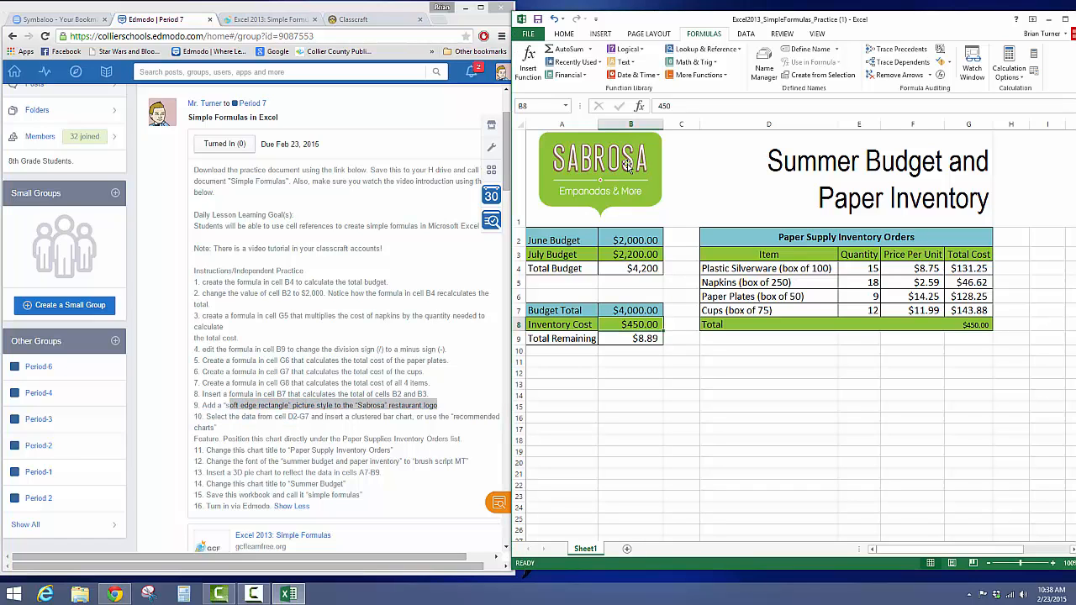
pyautogui.click(627, 162)
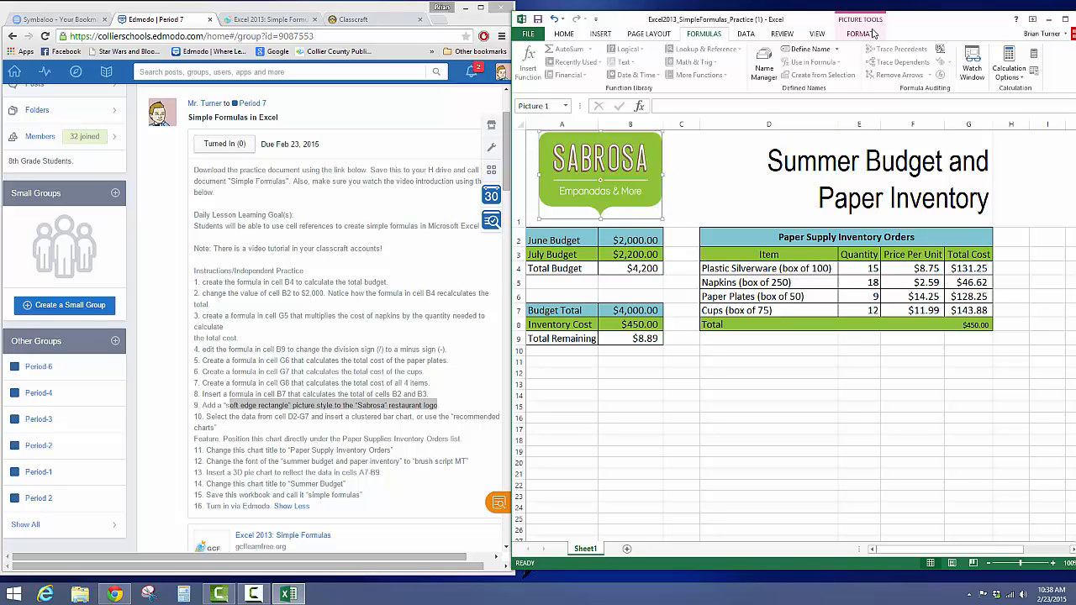
pyautogui.click(859, 34)
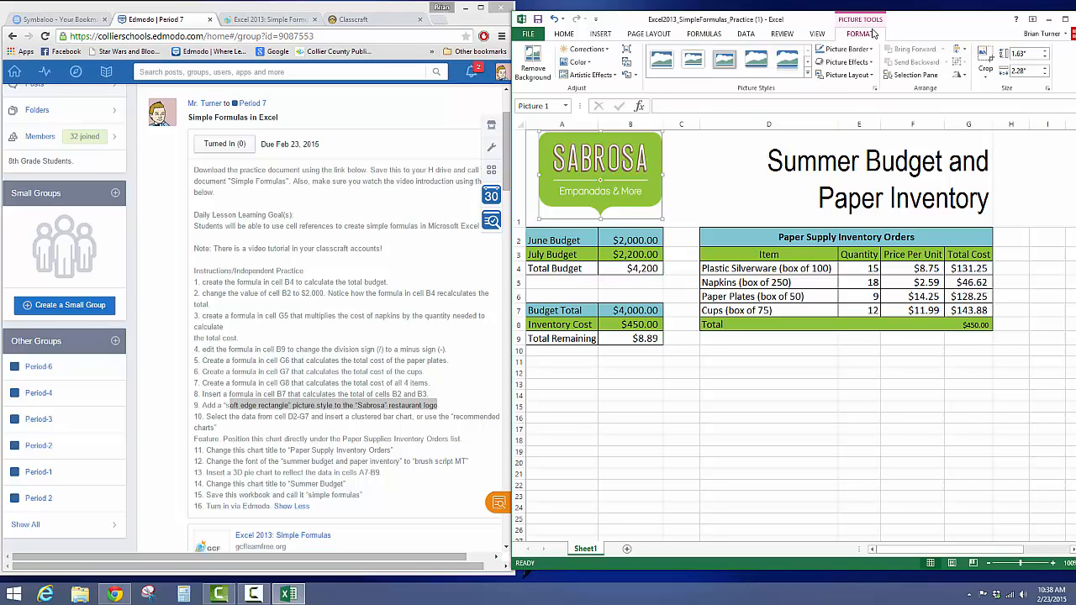
pyautogui.click(807, 75)
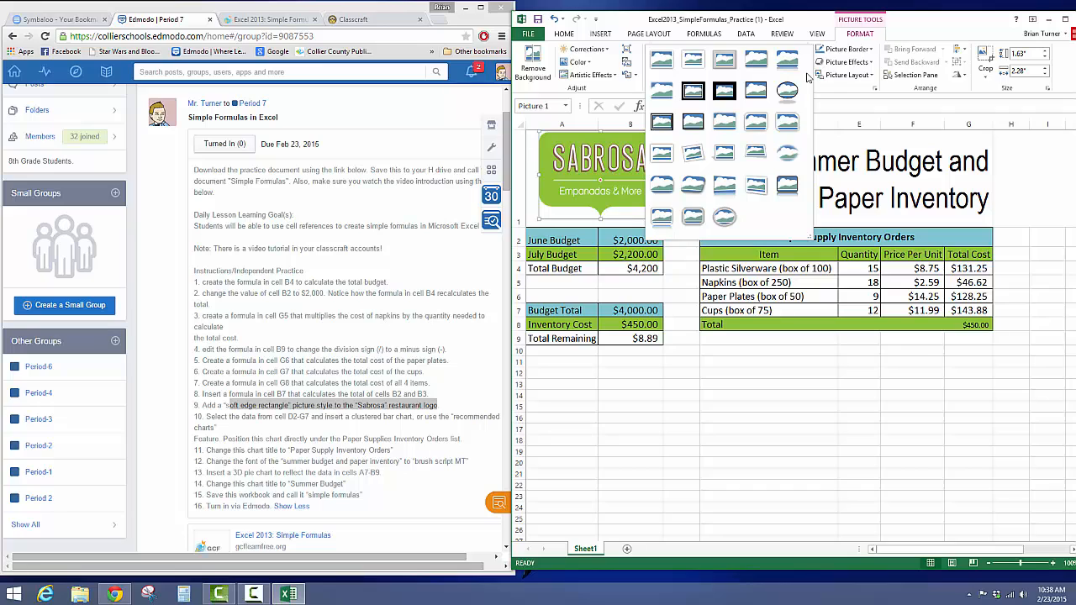
pyautogui.click(661, 95)
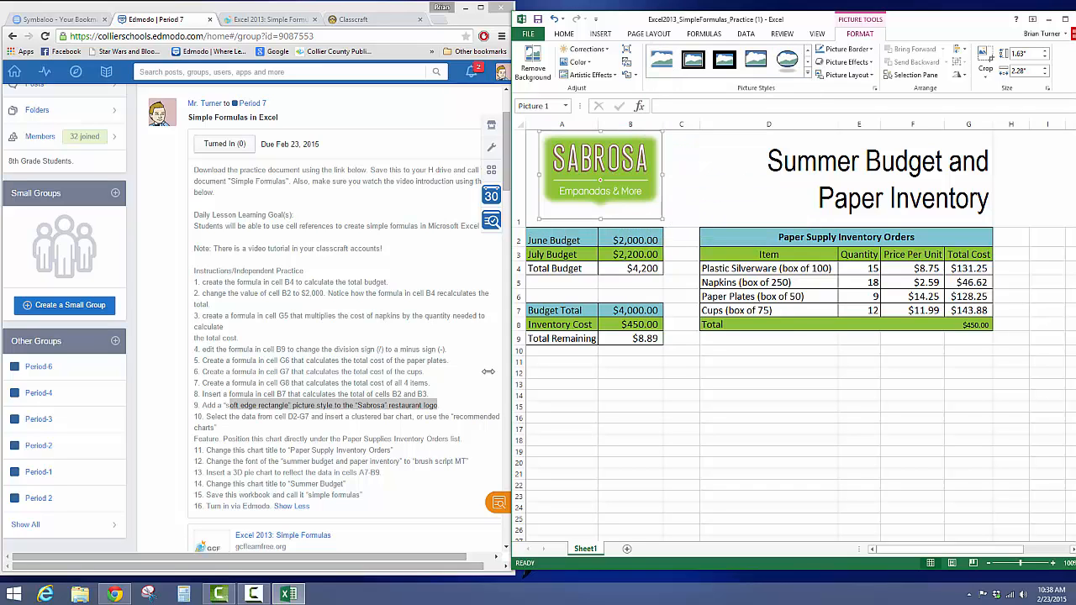
# Step: Following instruction 10, insert the recommended Clustered Bar chart from the paper supply data in cells D2:G7
pyautogui.click(351, 431)
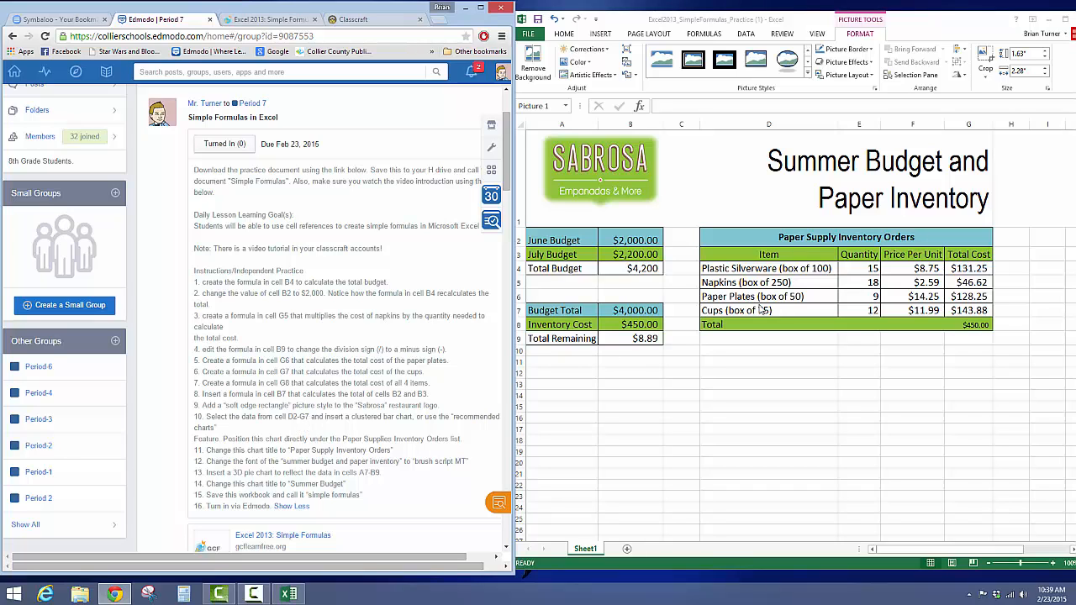
pyautogui.click(738, 236)
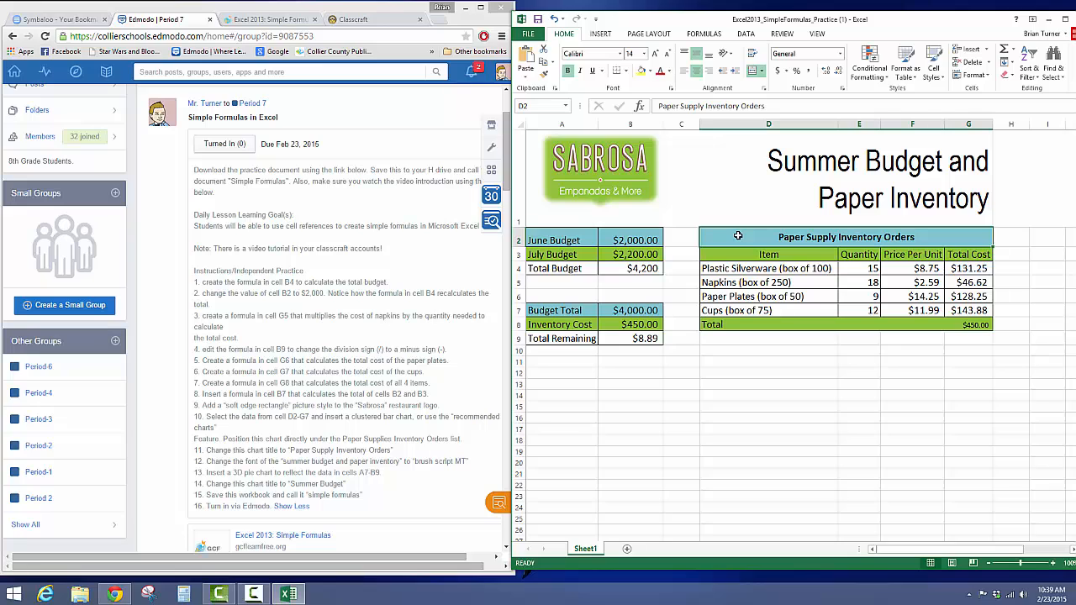
pyautogui.moveTo(738, 237); pyautogui.dragTo(975, 311)
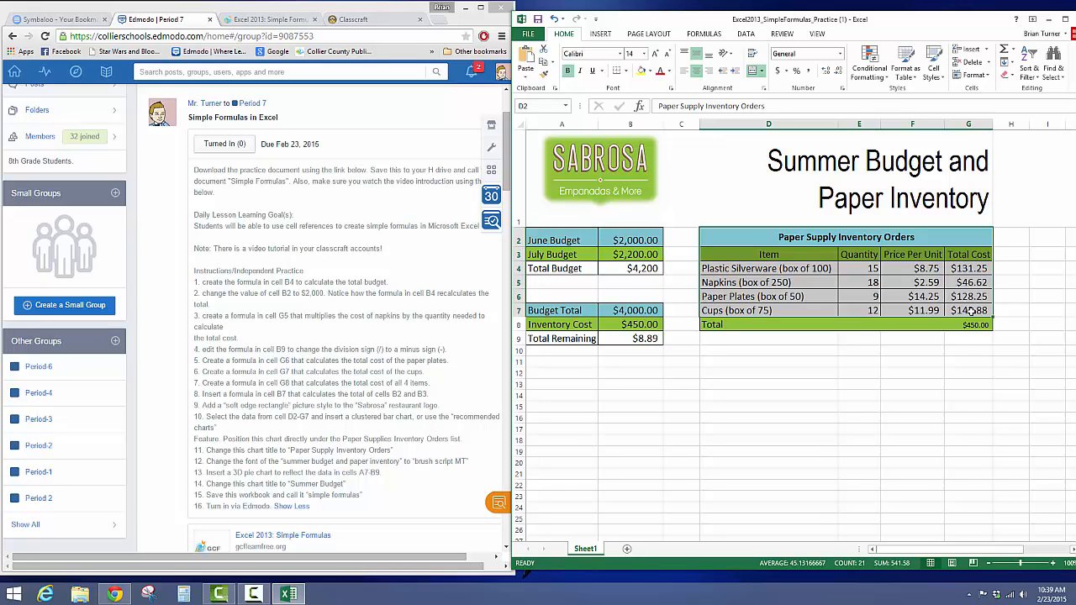
pyautogui.click(601, 35)
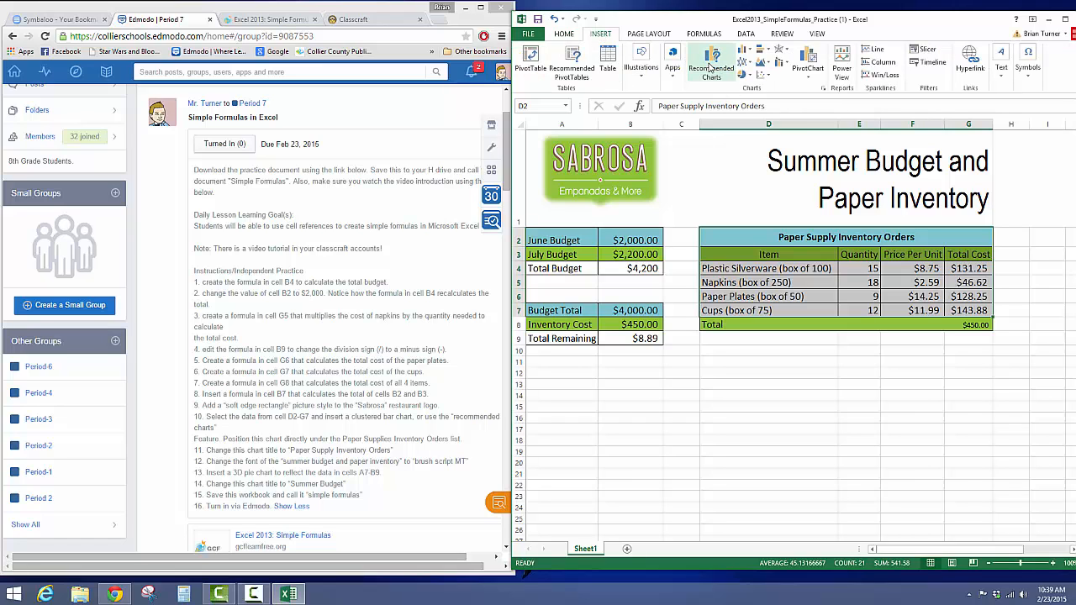
pyautogui.click(711, 69)
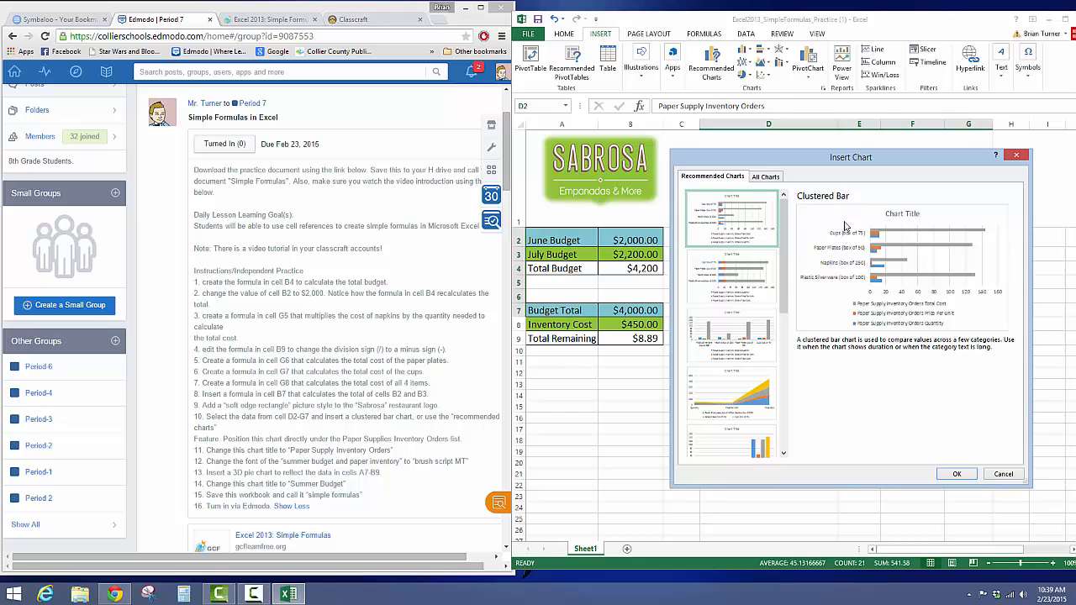
pyautogui.click(958, 474)
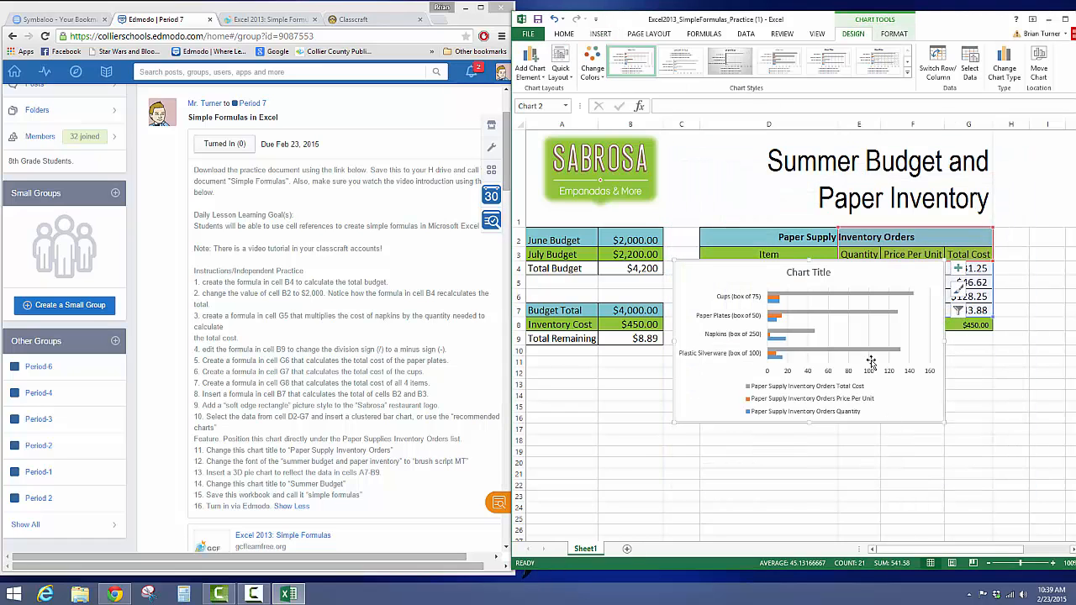
# Step: Position the clustered bar chart directly under the Paper Supply Inventory Orders table, undoing any accidental shift of its title
pyautogui.moveTo(794, 279); pyautogui.dragTo(831, 390)
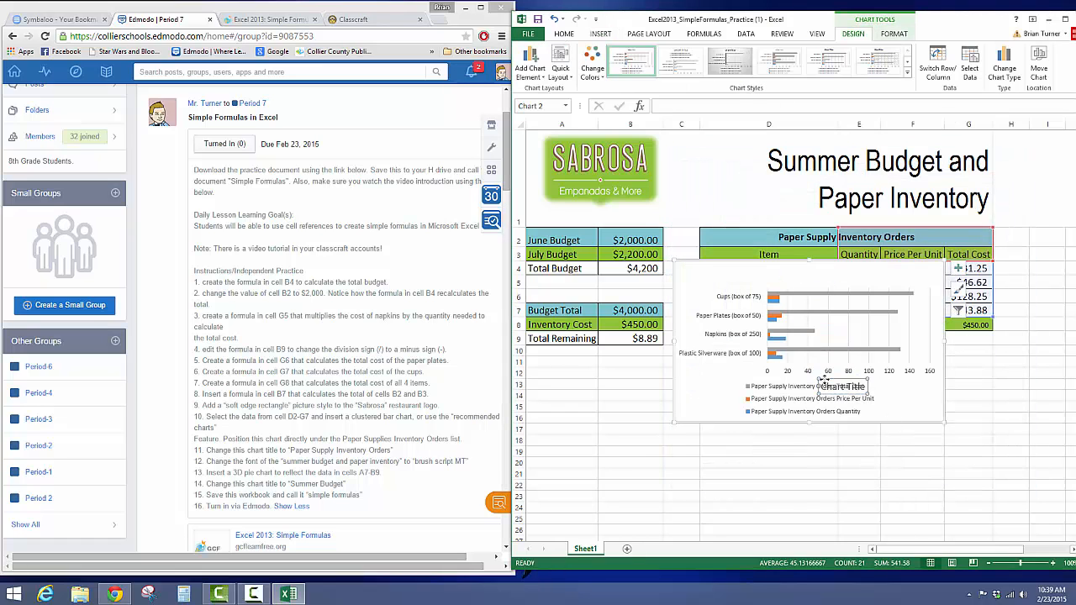
pyautogui.click(554, 19)
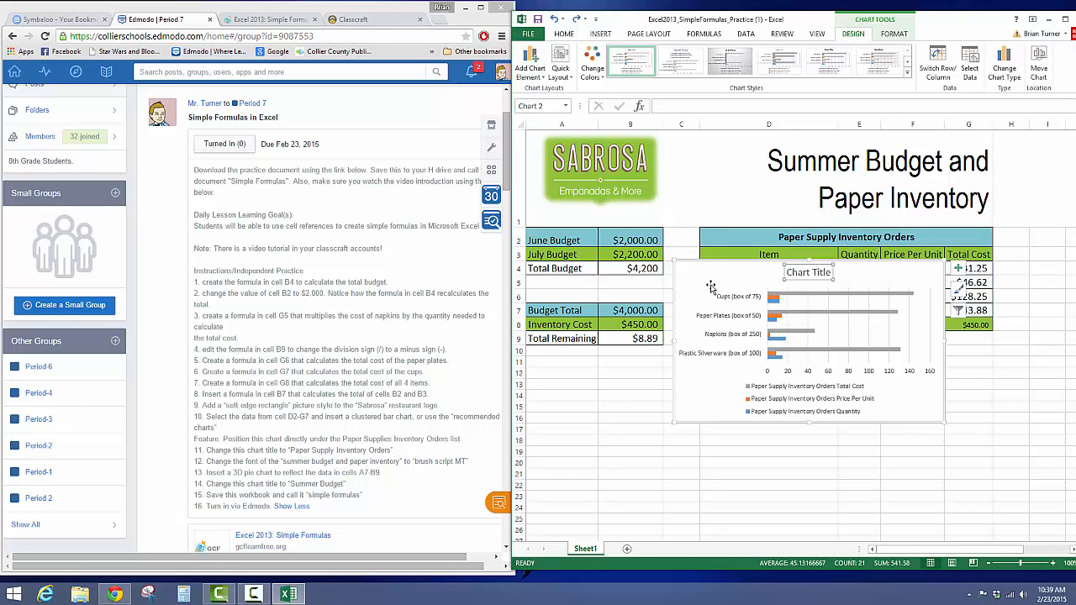
pyautogui.moveTo(722, 275); pyautogui.dragTo(757, 375)
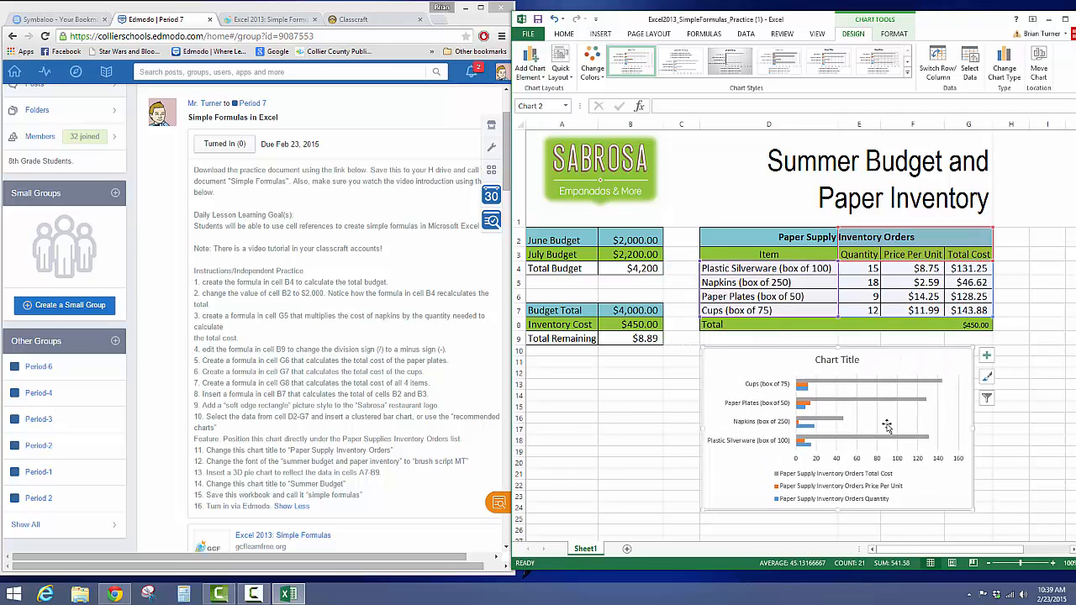
pyautogui.click(689, 420)
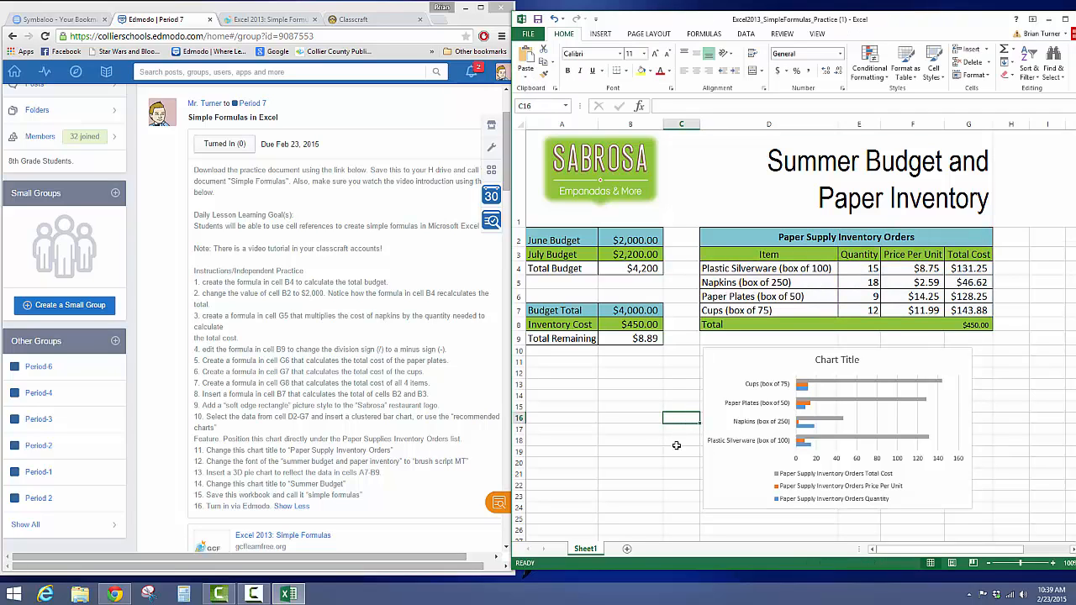
# Step: Following instruction 11, change the bar chart's title to "Paper Supply Inventory Orders"
pyautogui.click(399, 453)
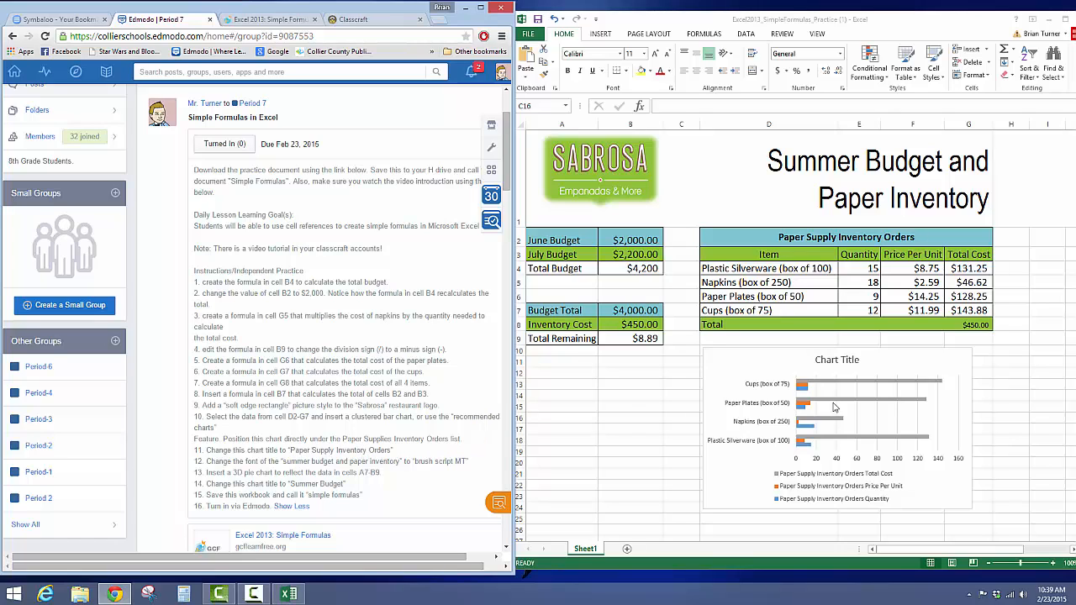
pyautogui.click(855, 363)
pyautogui.click(855, 360)
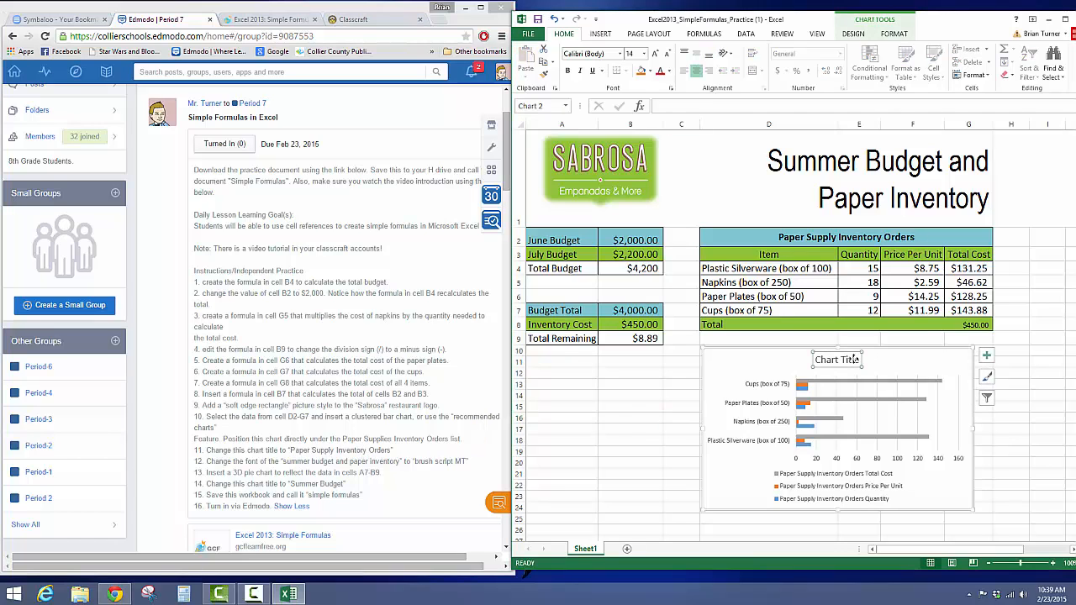
pyautogui.click(858, 360)
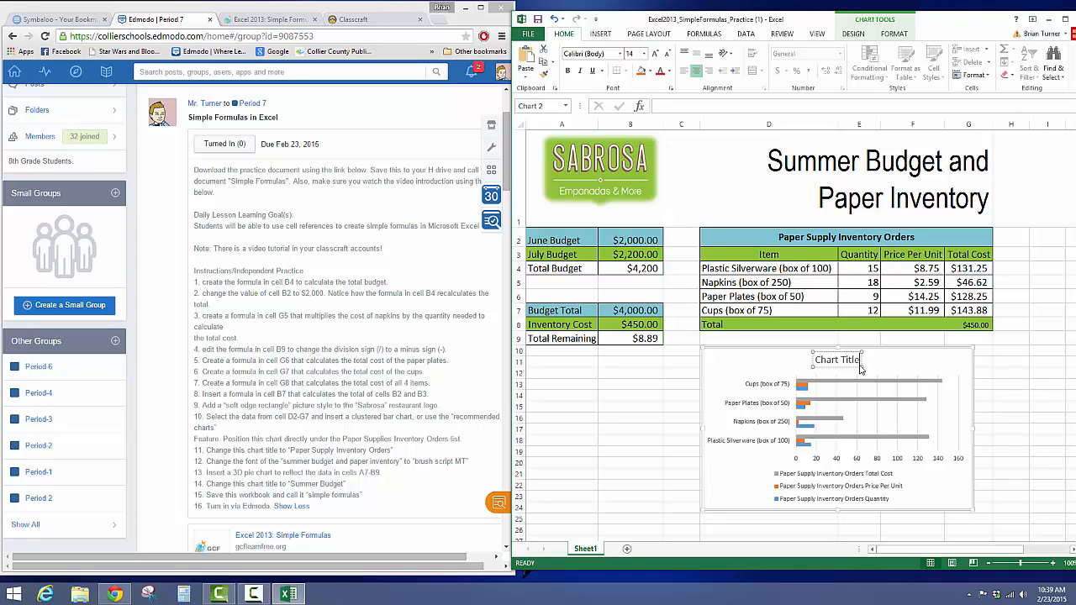
pyautogui.press('BackSpace')
pyautogui.press('BackSpace')
pyautogui.press('BackSpace')
pyautogui.press('BackSpace')
pyautogui.press('BackSpace')
pyautogui.press('BackSpace')
pyautogui.press('BackSpace')
pyautogui.press('BackSpace')
pyautogui.press('BackSpace')
pyautogui.press('BackSpace')
pyautogui.press('BackSpace')
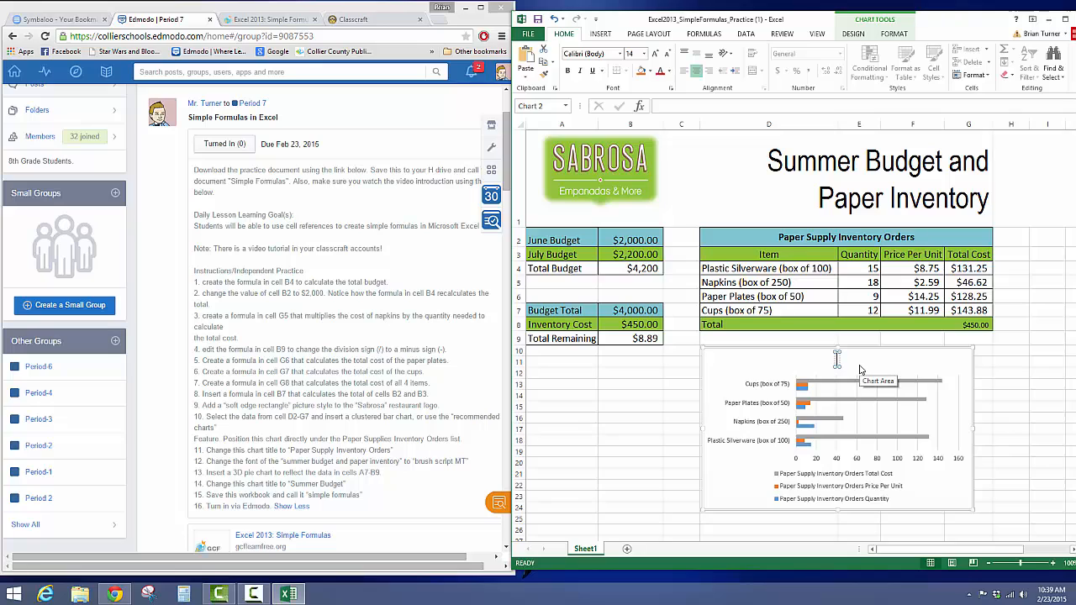
pyautogui.write('Paper Sup')
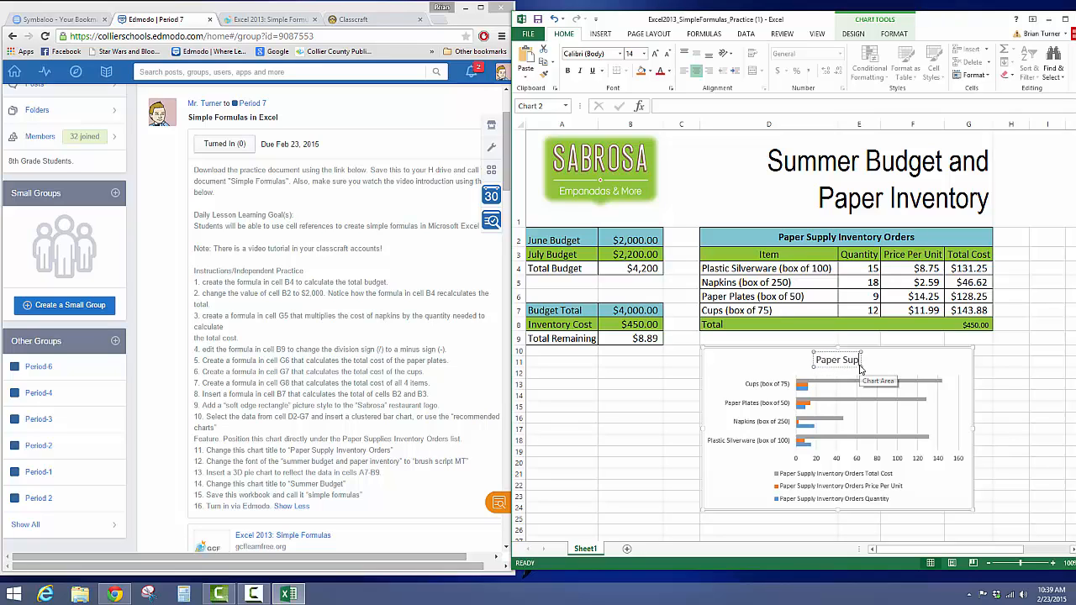
pyautogui.write('ply Inventory')
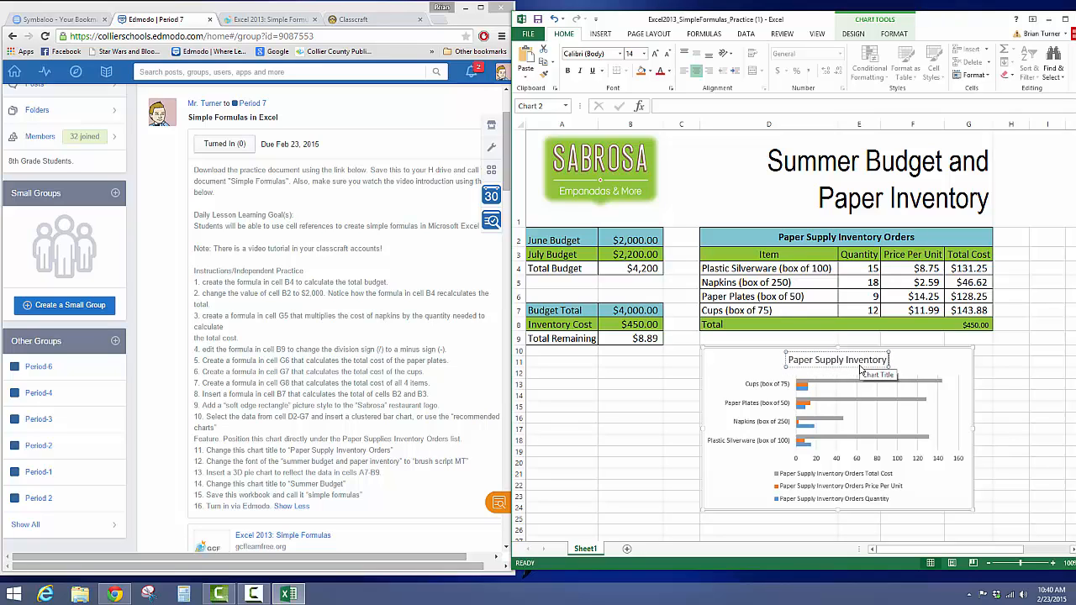
pyautogui.write(' Orders')
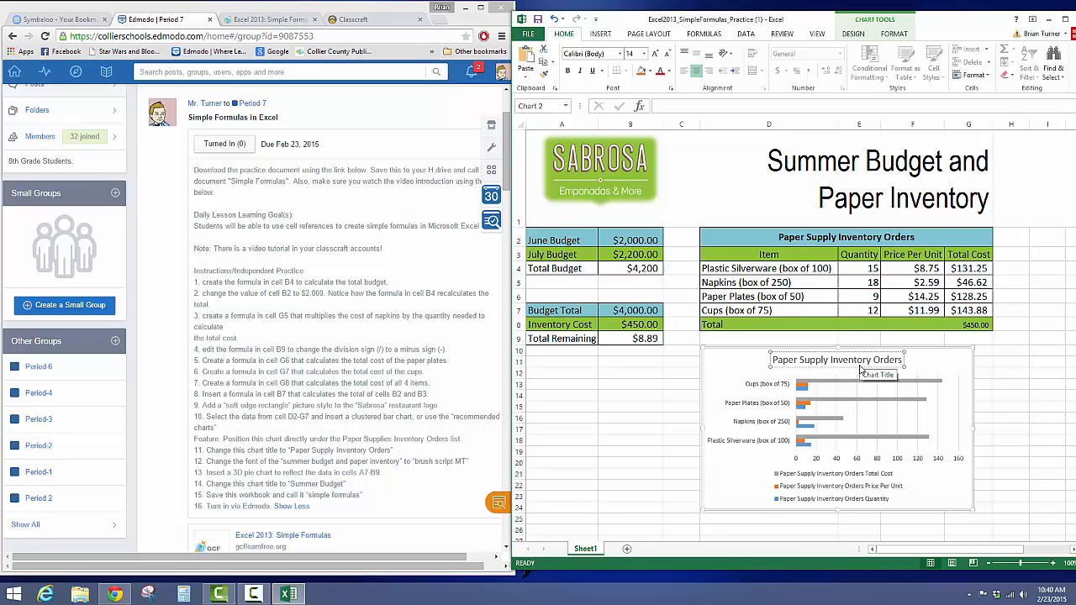
pyautogui.press('Return')
pyautogui.press('BackSpace')
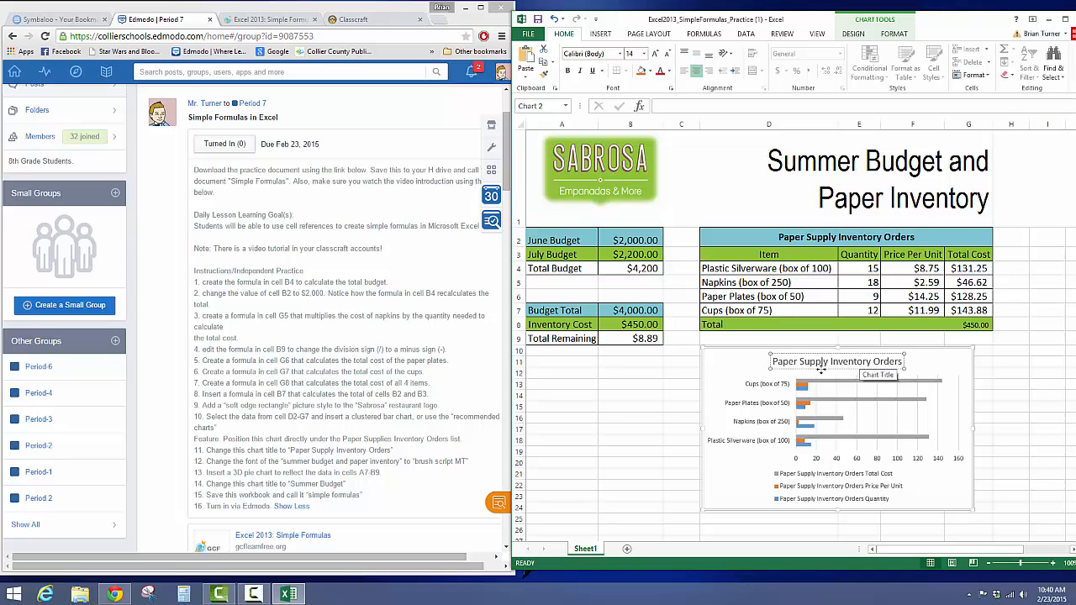
pyautogui.click(725, 389)
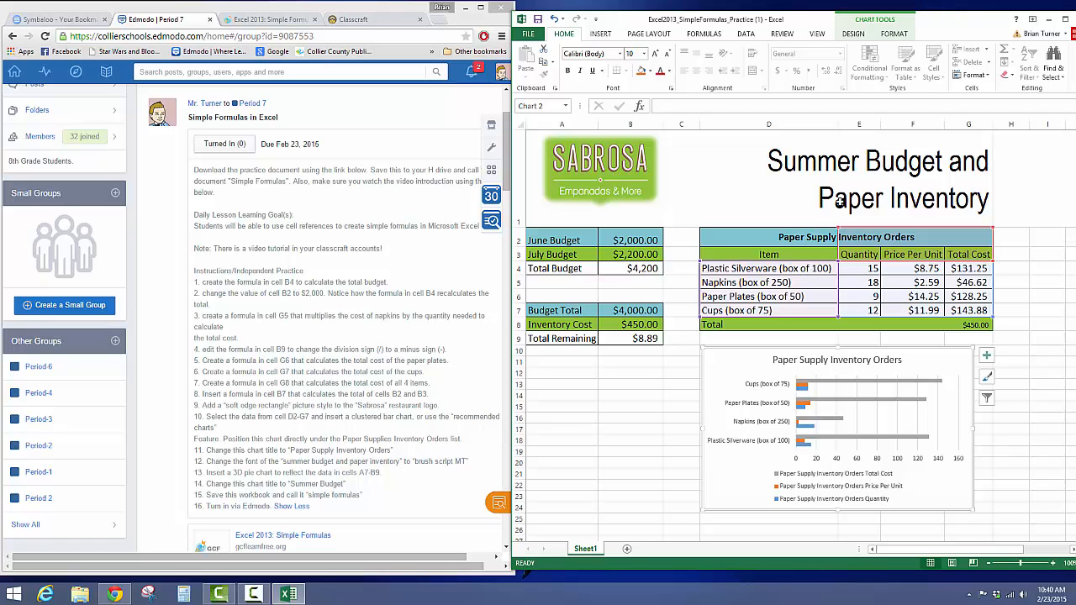
# Step: Change the font of the "Summer Budget and Paper Inventory" heading text in cell A1 to Brush Script MT
pyautogui.click(844, 191)
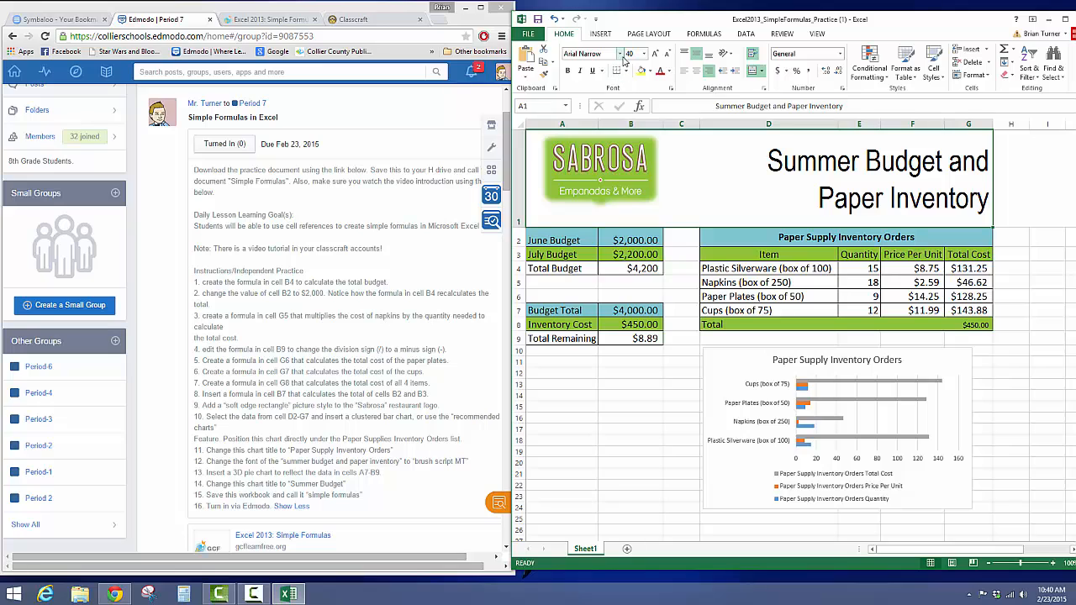
pyautogui.doubleClick(883, 196)
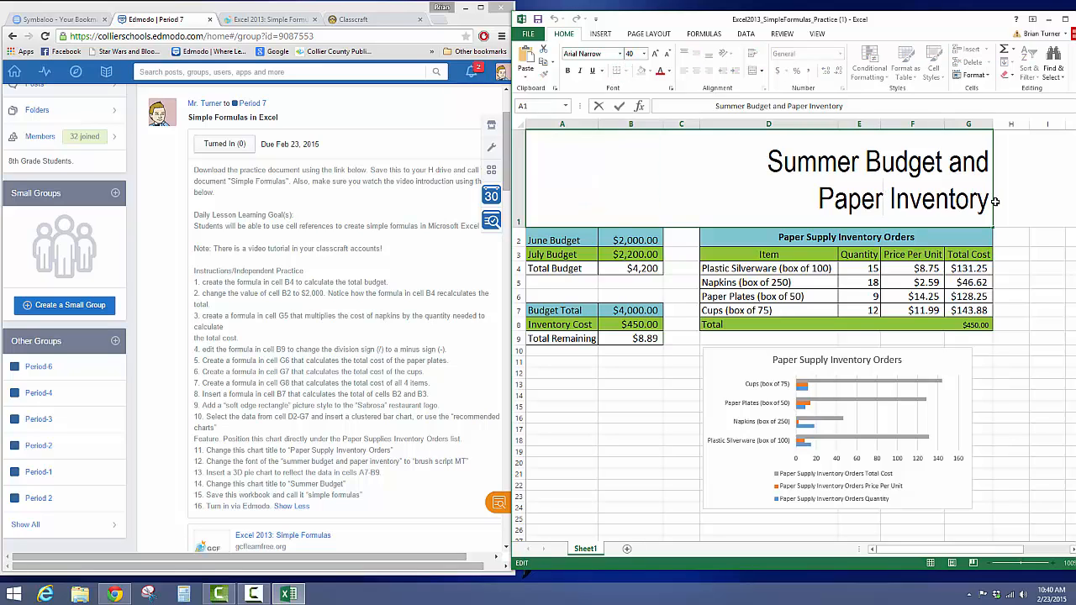
pyautogui.moveTo(990, 202); pyautogui.dragTo(767, 160)
pyautogui.click(619, 53)
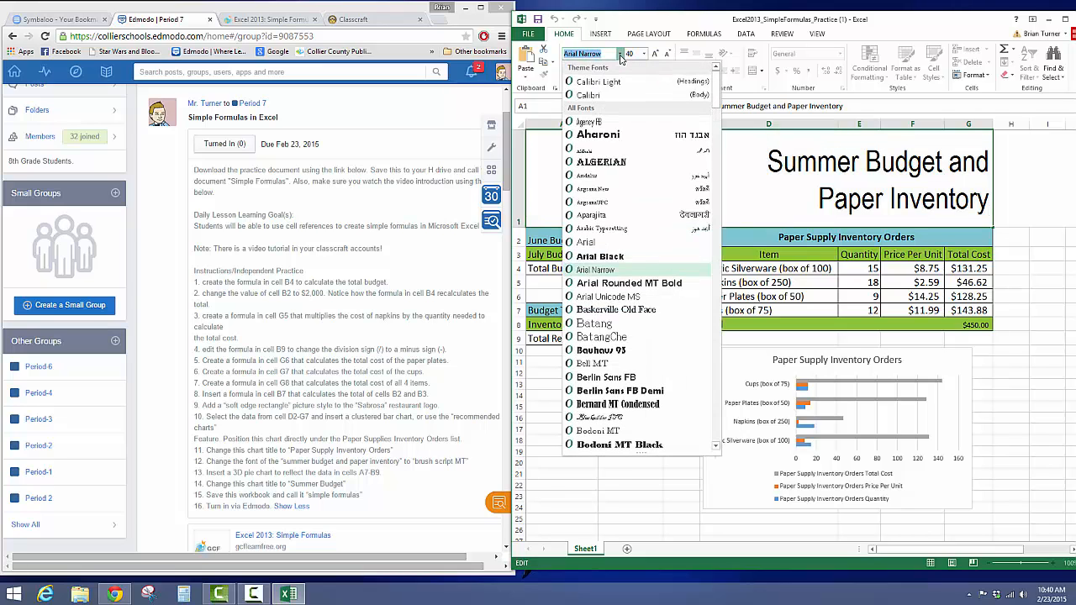
pyautogui.scroll(-3, 629, 422)
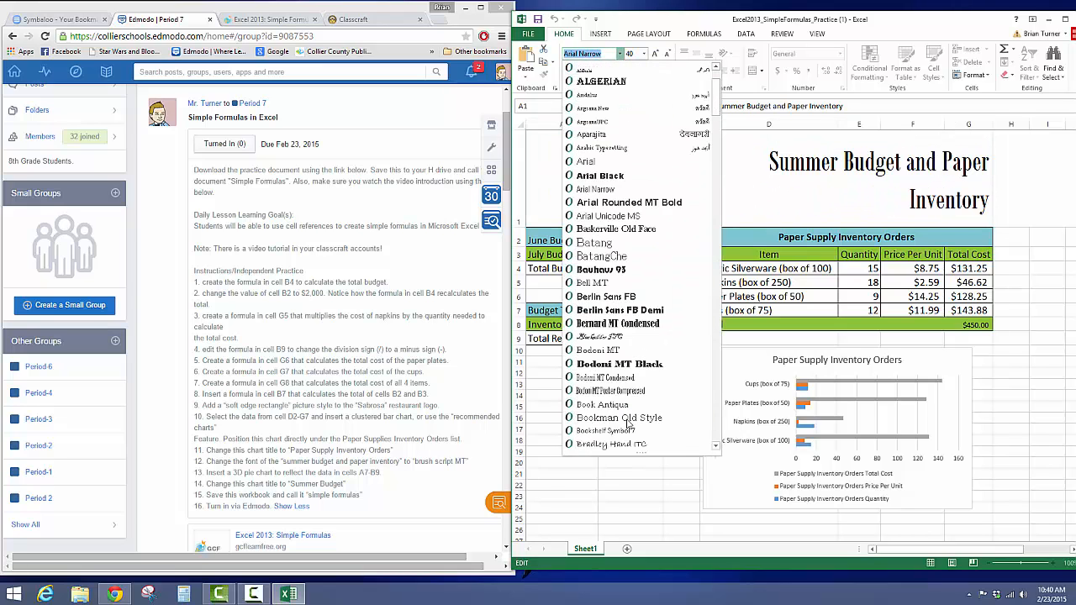
pyautogui.scroll(-2, 628, 427)
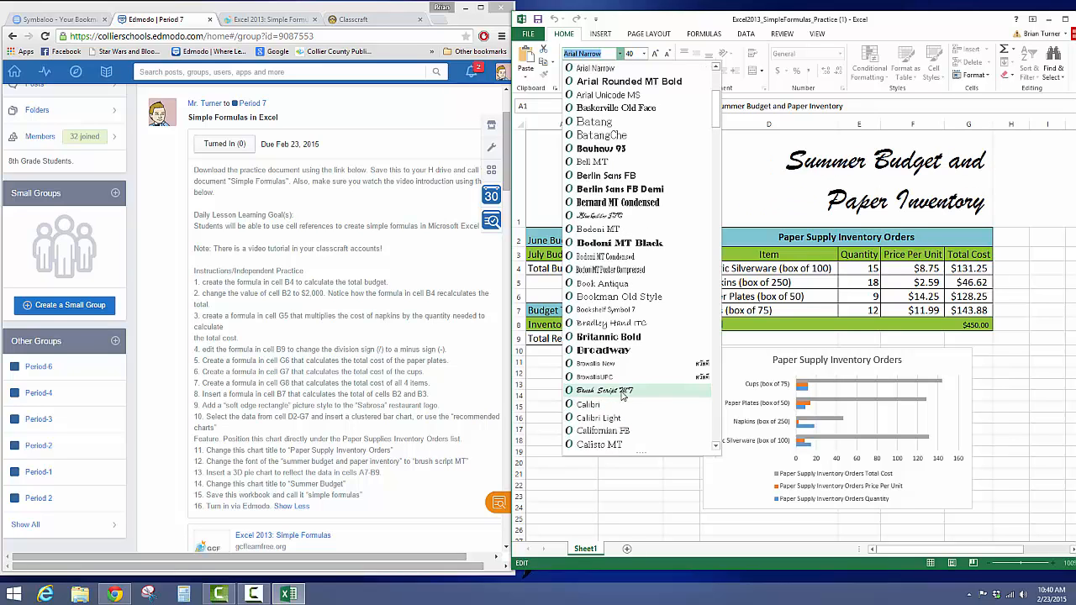
pyautogui.click(622, 392)
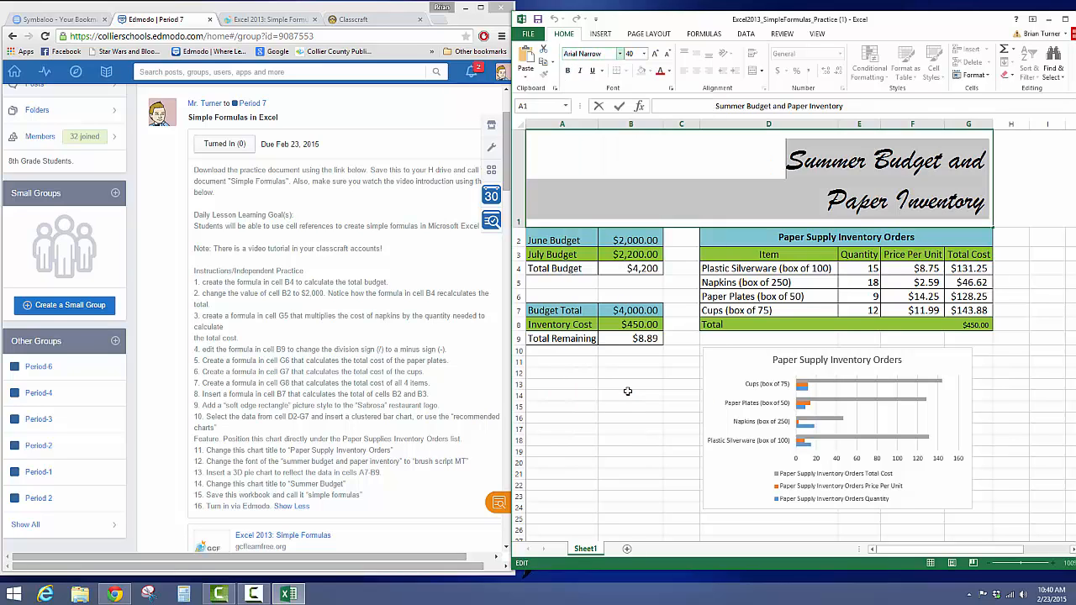
pyautogui.click(1032, 177)
pyautogui.click(887, 217)
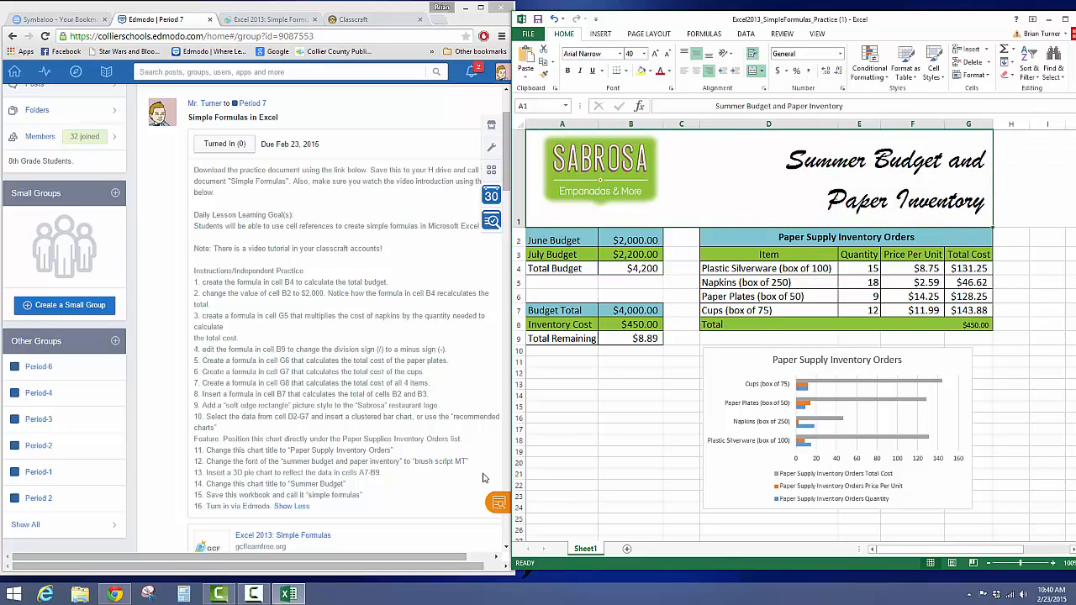
# Step: Following instruction 13, insert a 3-D pie chart of cells A7:B9 and move it below the budget figures
pyautogui.click(334, 461)
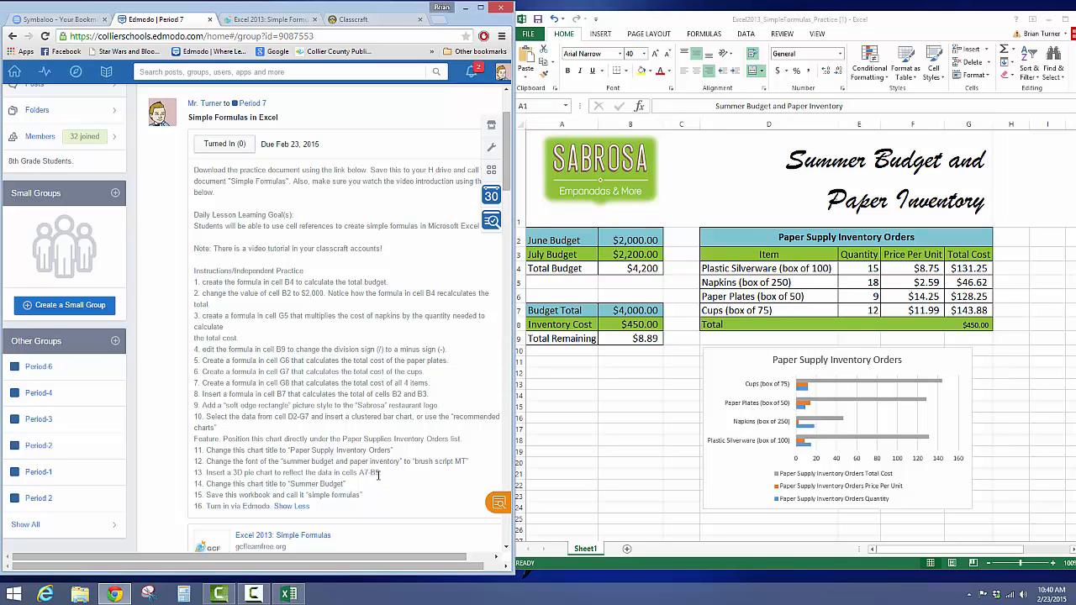
pyautogui.moveTo(379, 473); pyautogui.dragTo(248, 473)
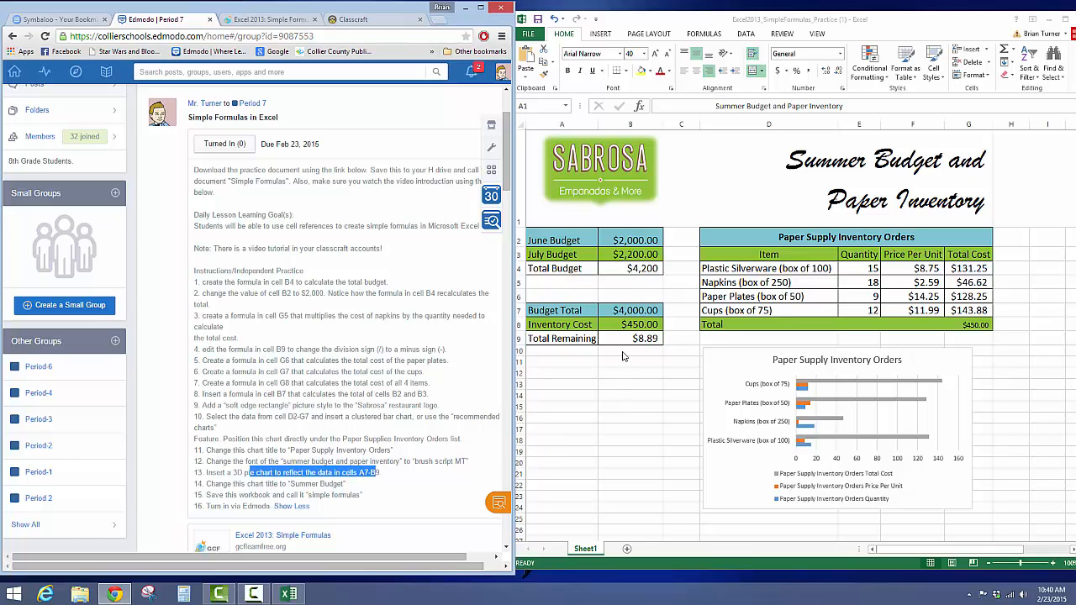
pyautogui.click(623, 340)
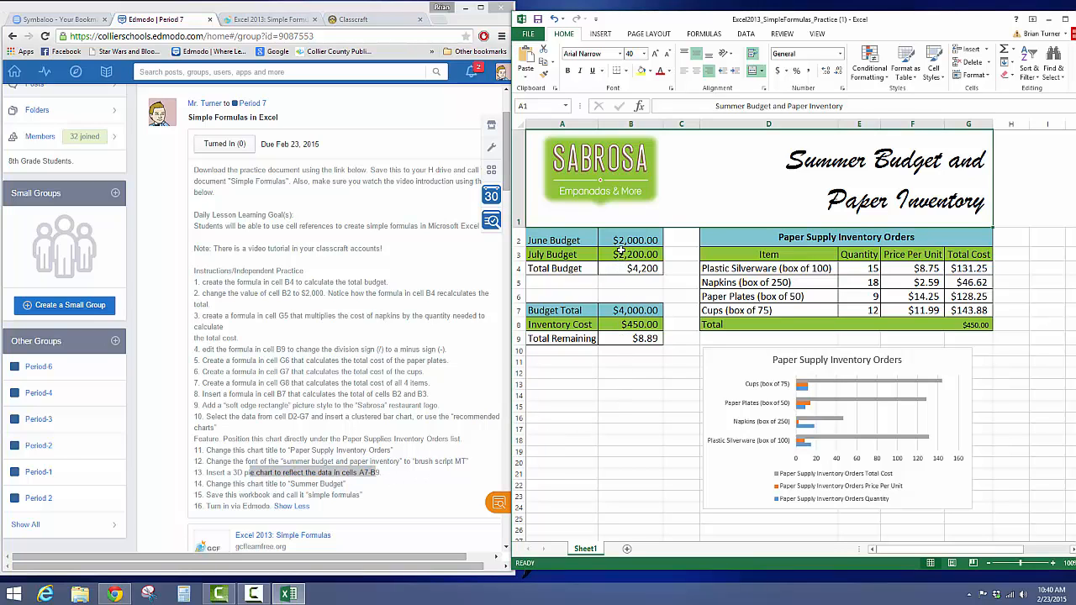
pyautogui.click(558, 311)
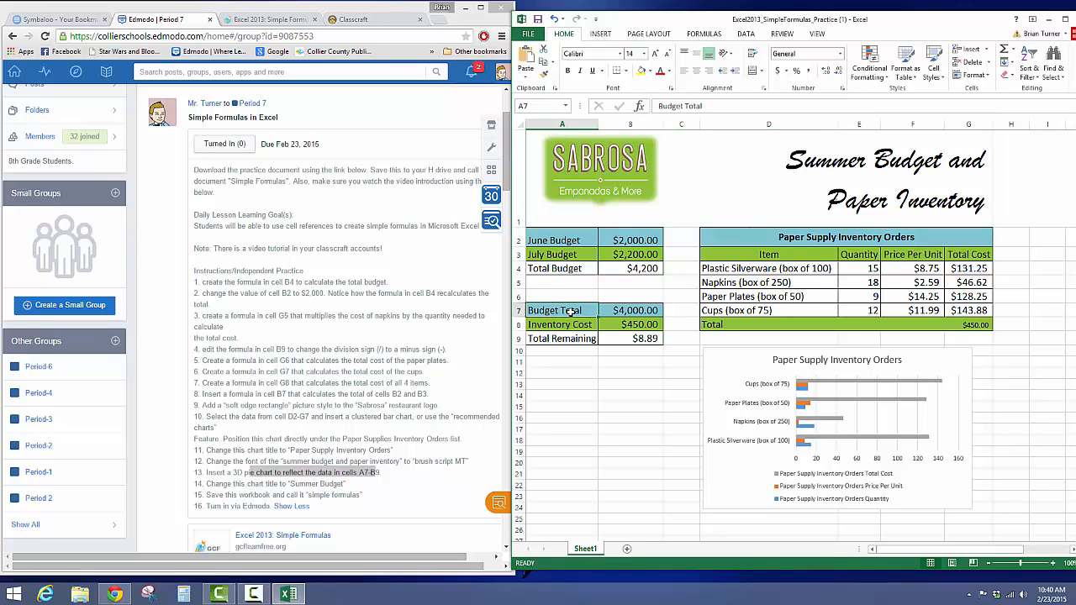
pyautogui.moveTo(558, 311); pyautogui.dragTo(625, 338)
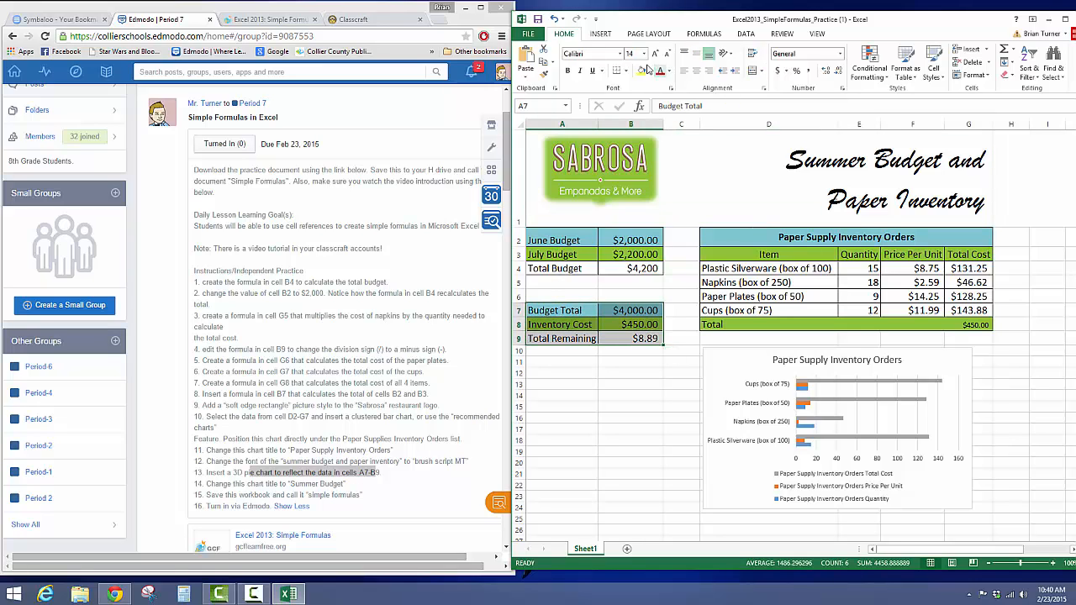
pyautogui.click(602, 35)
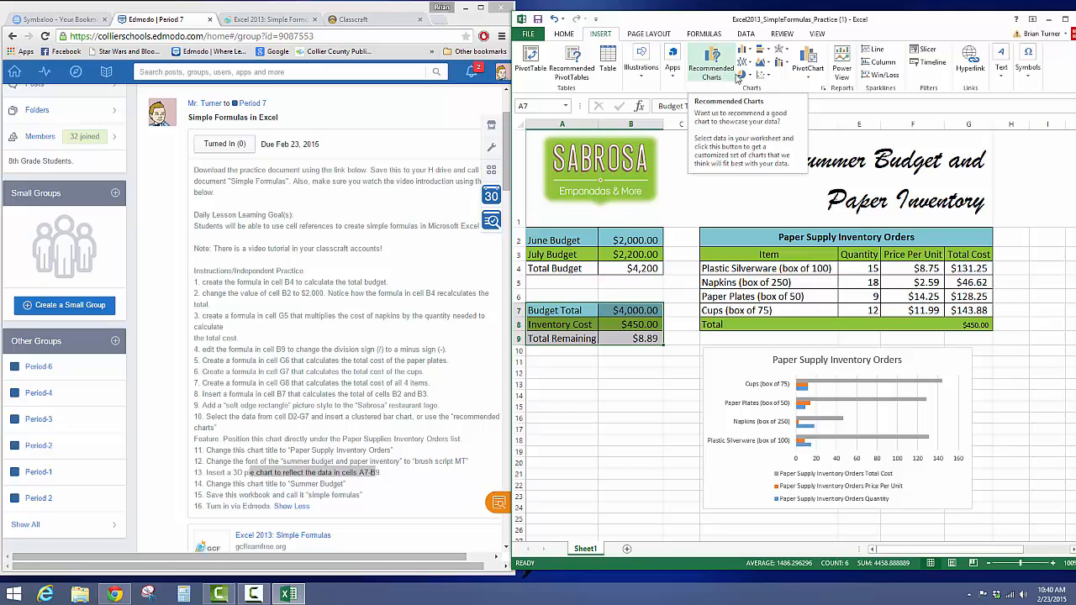
pyautogui.click(746, 76)
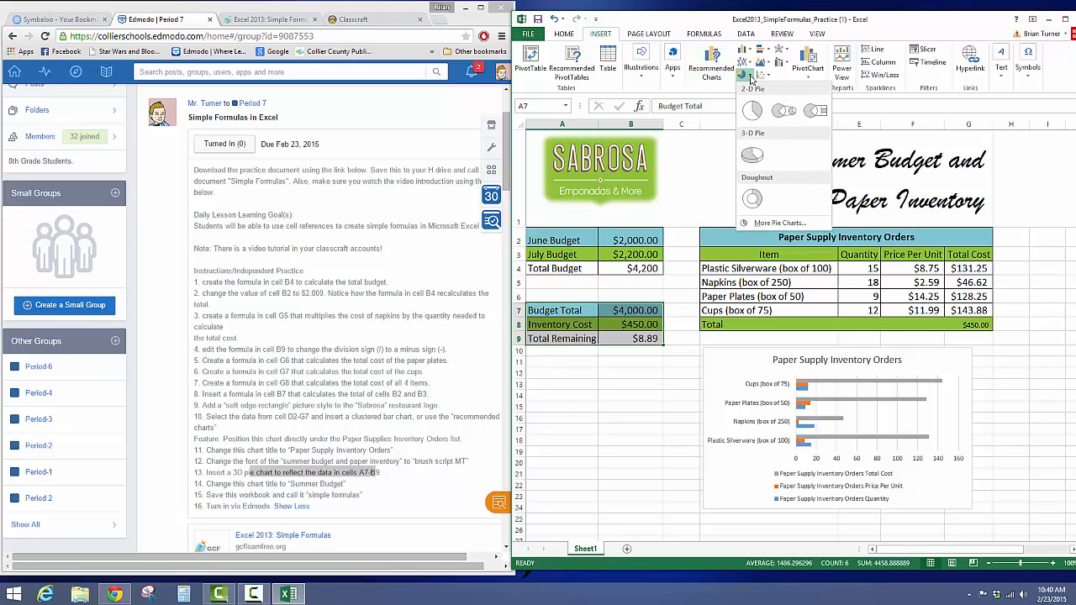
pyautogui.click(753, 157)
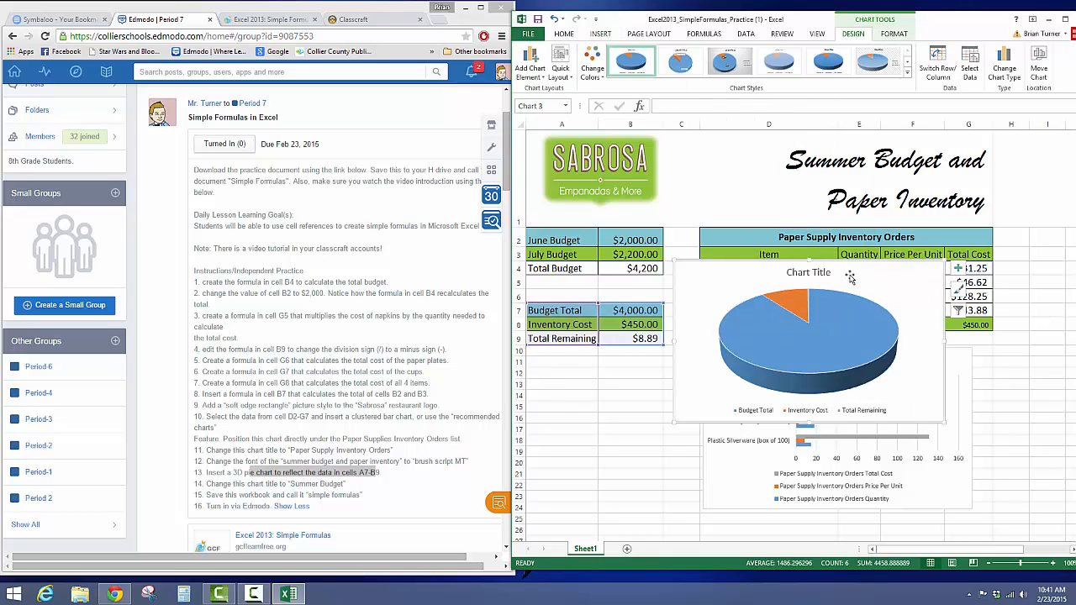
pyautogui.moveTo(852, 270)
pyautogui.mouseDown()
pyautogui.moveTo(802, 340)
pyautogui.moveTo(711, 353)
pyautogui.moveTo(689, 367)
pyautogui.mouseUp()
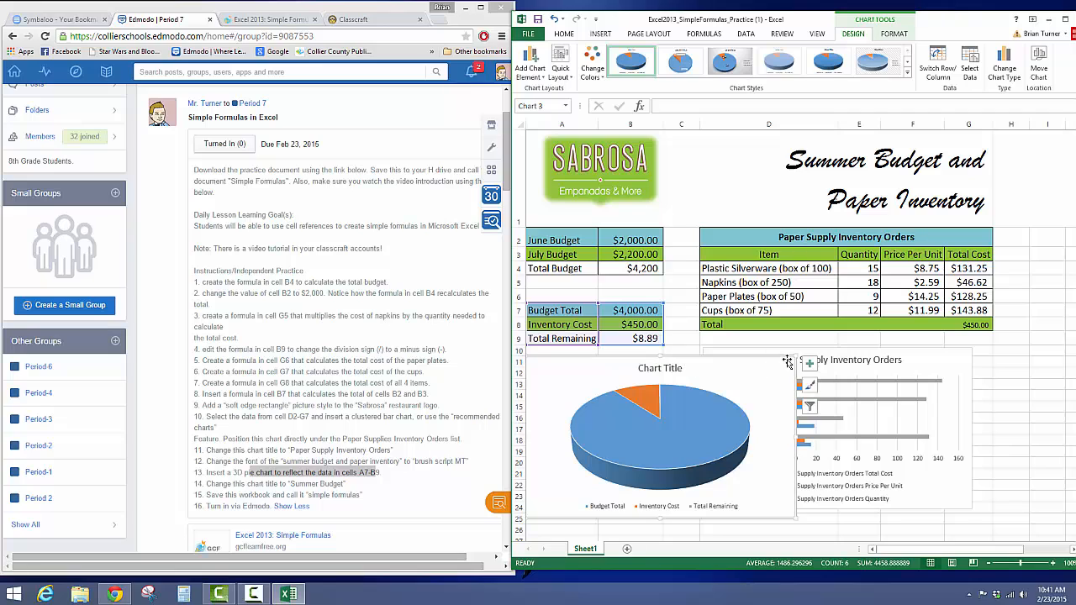
# Step: Shrink the pie chart to fit beside the bar chart and, following instruction 14, change its title to "Summer Budget"
pyautogui.moveTo(797, 354); pyautogui.dragTo(694, 366)
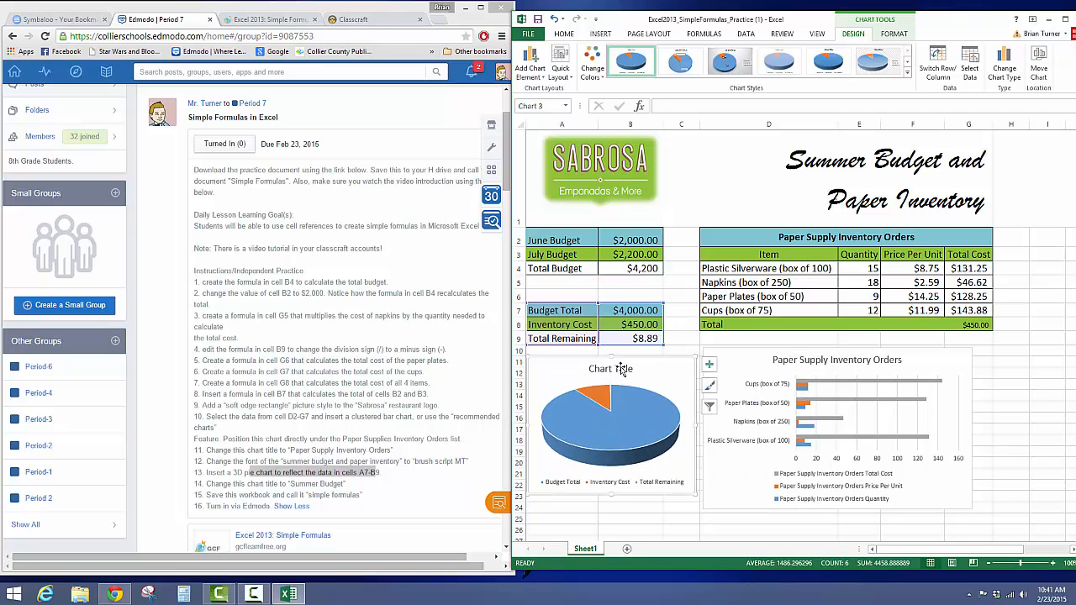
pyautogui.click(622, 367)
pyautogui.doubleClick(622, 368)
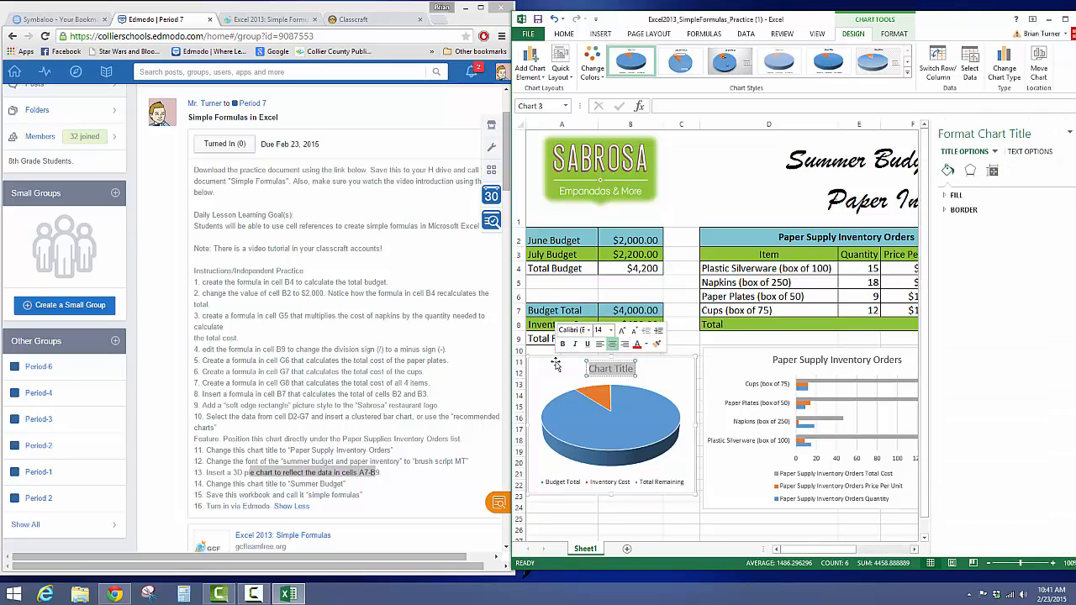
pyautogui.write('Summ')
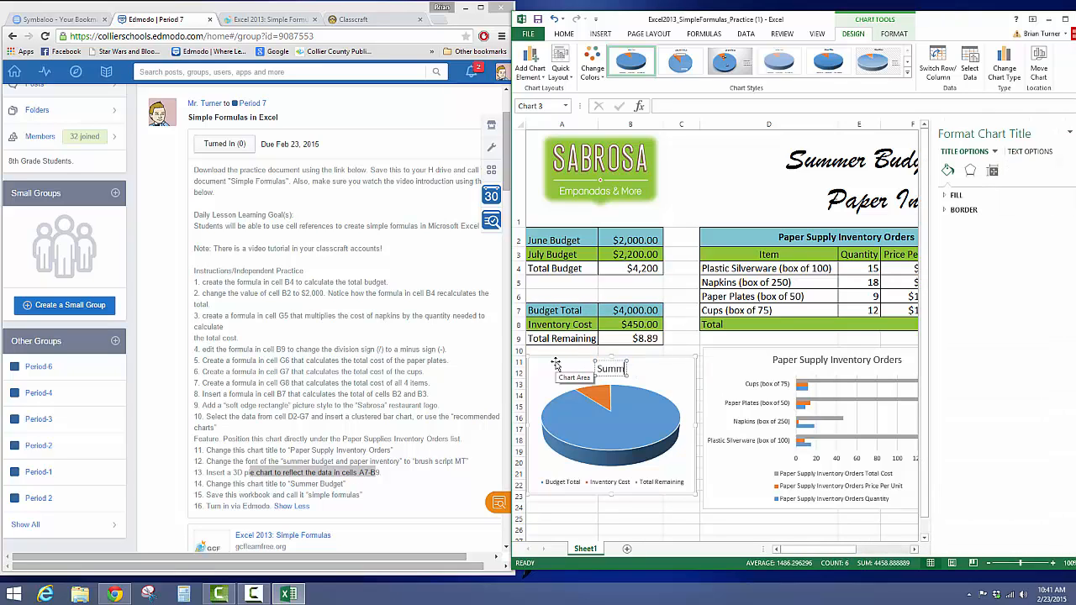
pyautogui.write('er Budget')
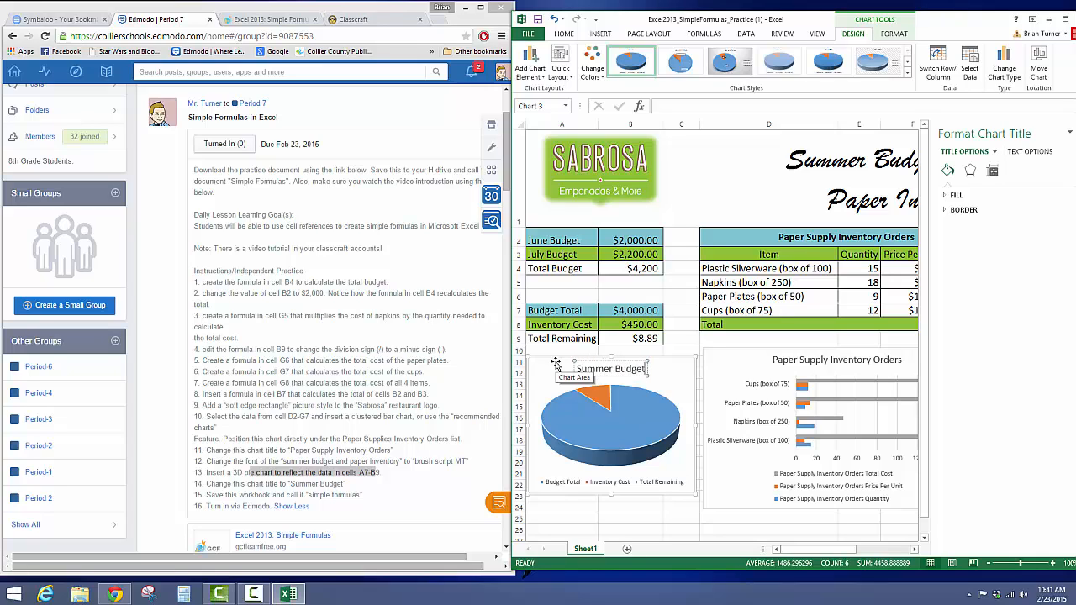
pyautogui.click(555, 363)
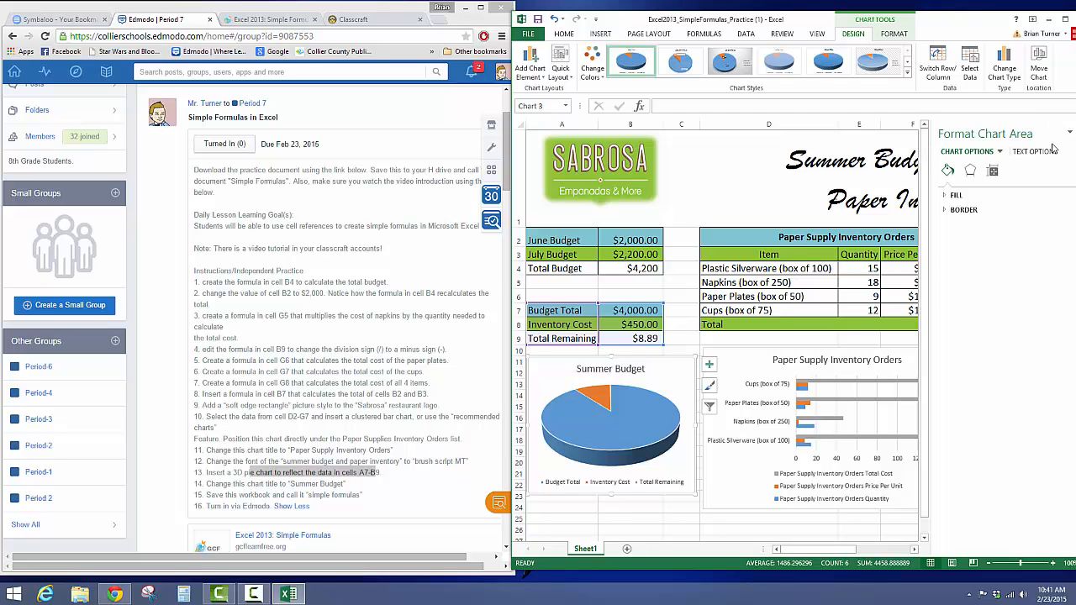
pyautogui.click(645, 521)
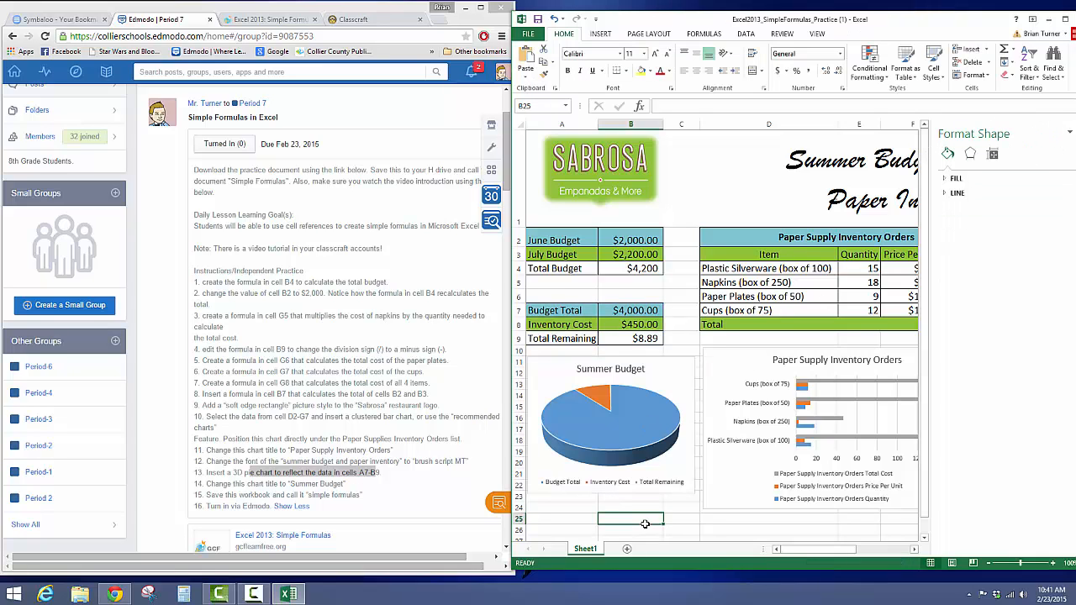
pyautogui.click(1070, 132)
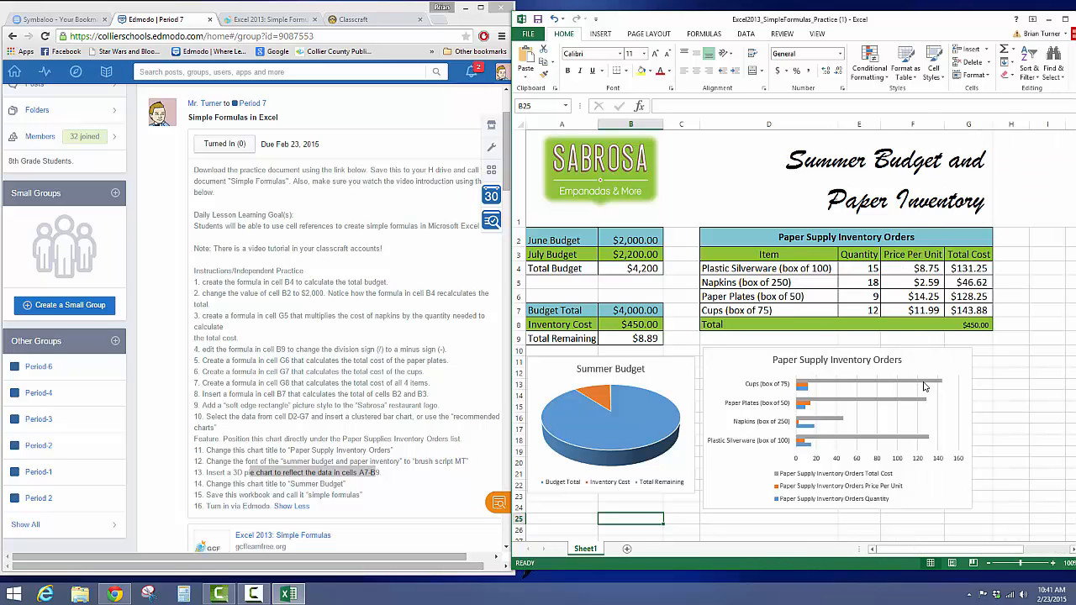
# Step: Following instruction 4, replace the division sign in cell B9's Total Remaining formula with a minus sign, making it =B7-B8
pyautogui.click(650, 339)
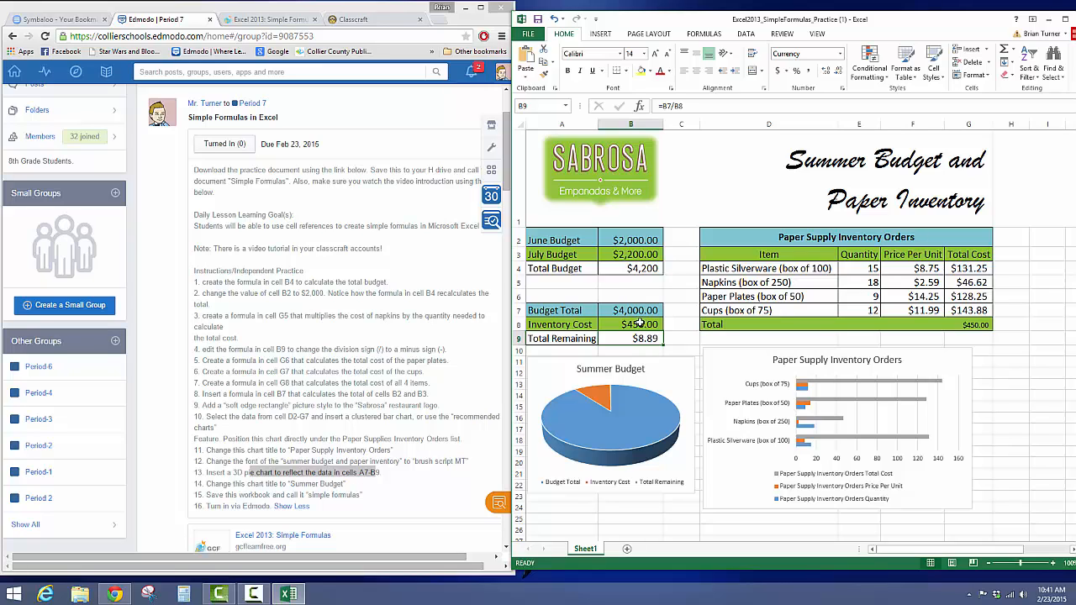
pyautogui.click(640, 324)
pyautogui.click(373, 405)
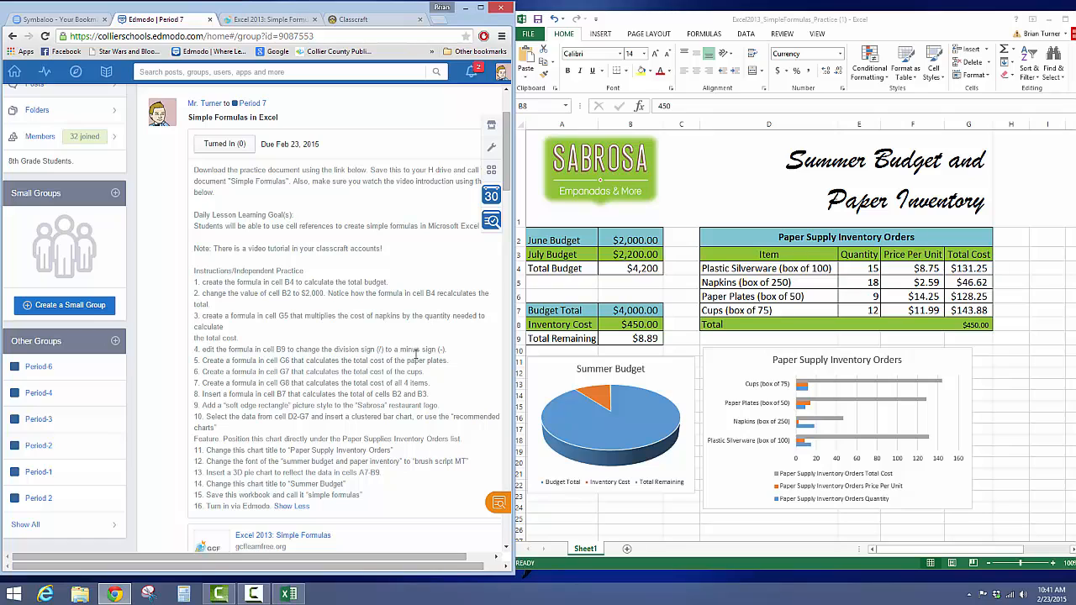
pyautogui.moveTo(445, 348); pyautogui.dragTo(203, 353)
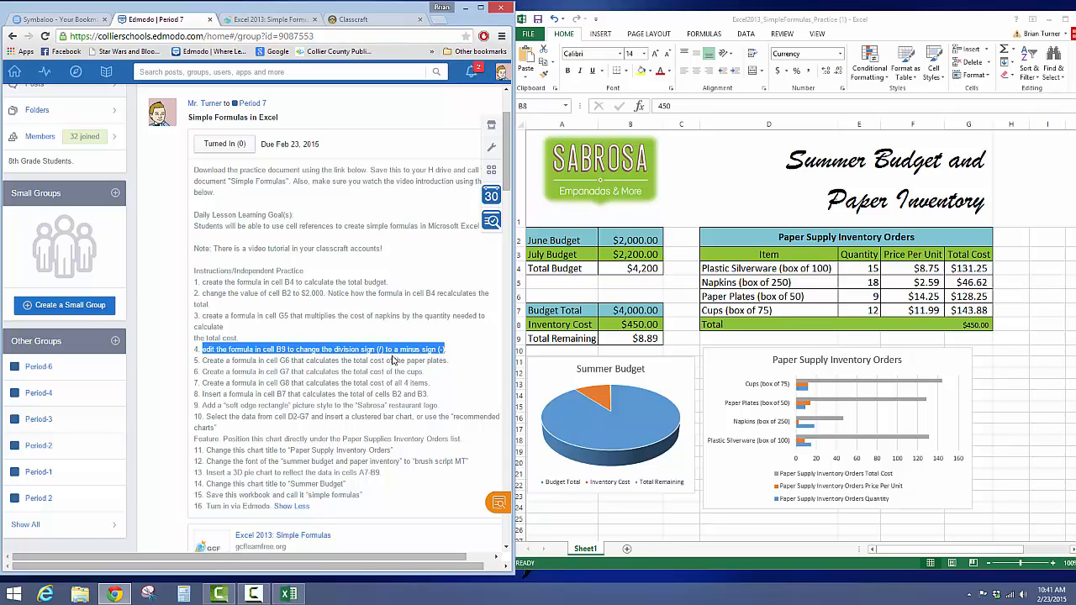
pyautogui.click(636, 124)
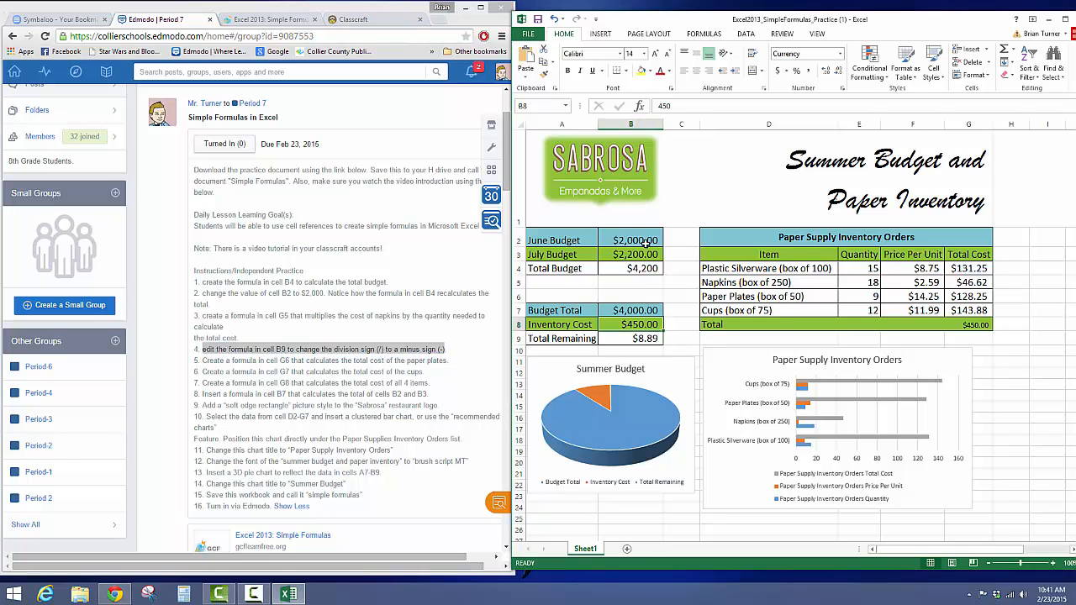
pyautogui.click(635, 341)
pyautogui.click(675, 108)
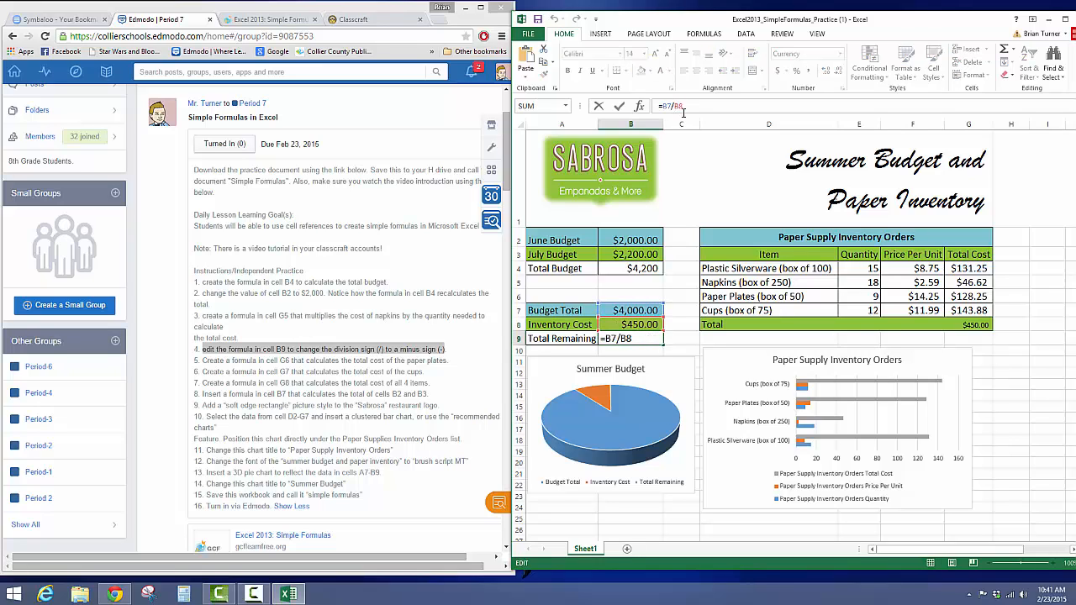
pyautogui.press('BackSpace')
pyautogui.write('-')
pyautogui.press('Return')
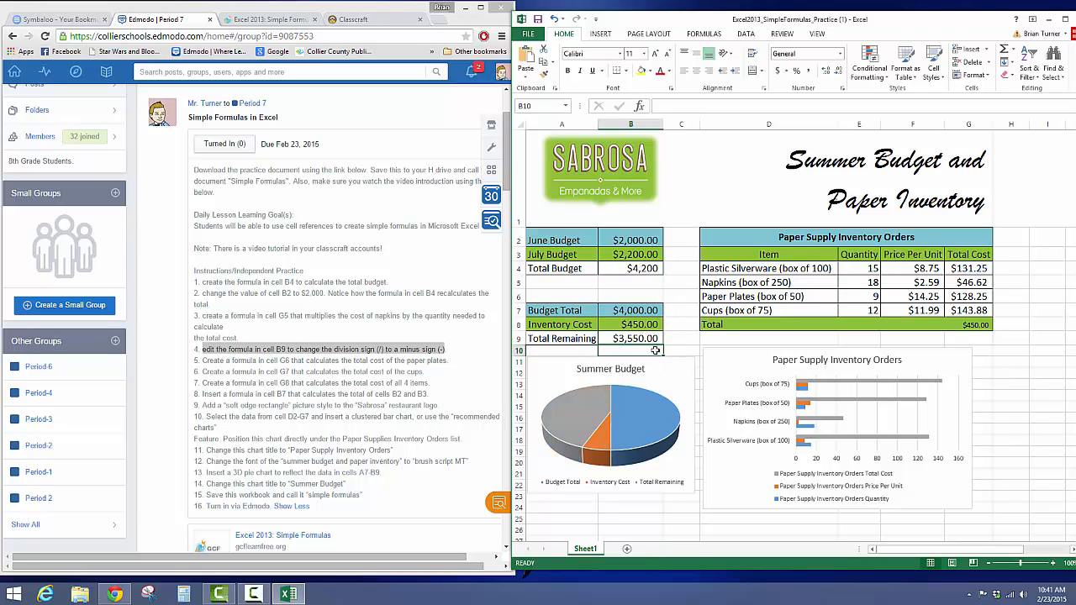
pyautogui.click(654, 339)
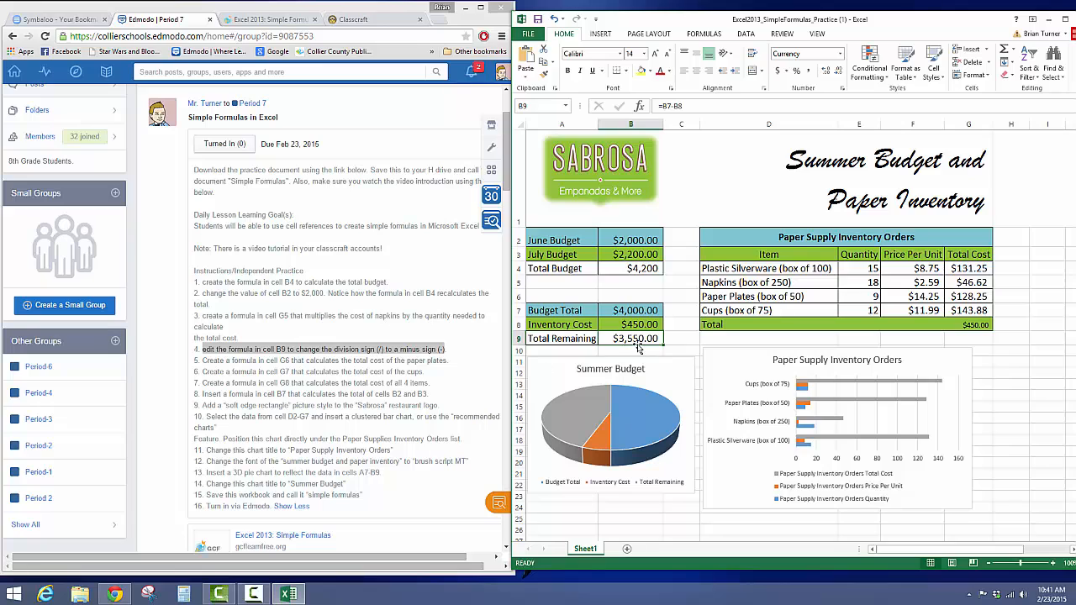
pyautogui.click(389, 483)
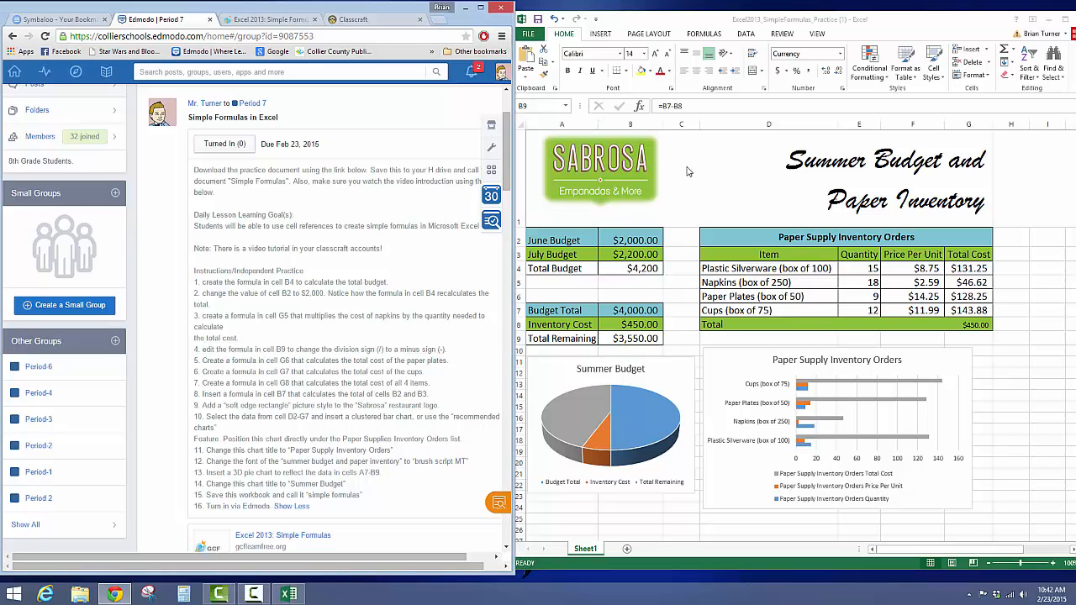